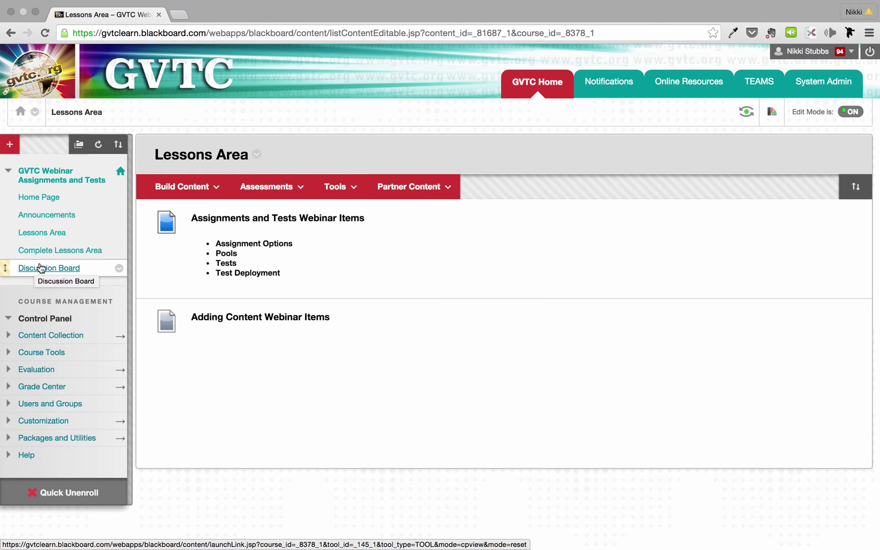
Look over the sample content in the Complete Lessons Area and return to the Lessons Area.
{"action": "left_click", "coordinate": [9, 145]}
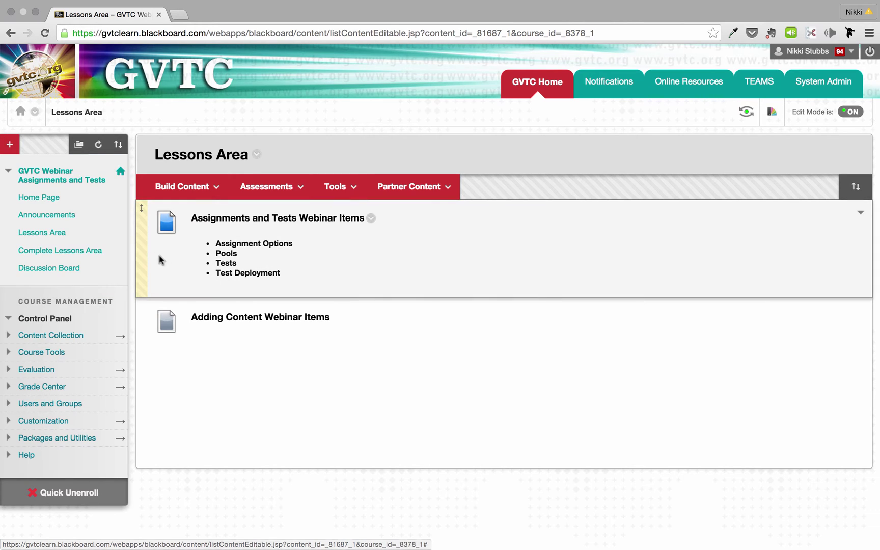
{"action": "left_click", "coordinate": [44, 251]}
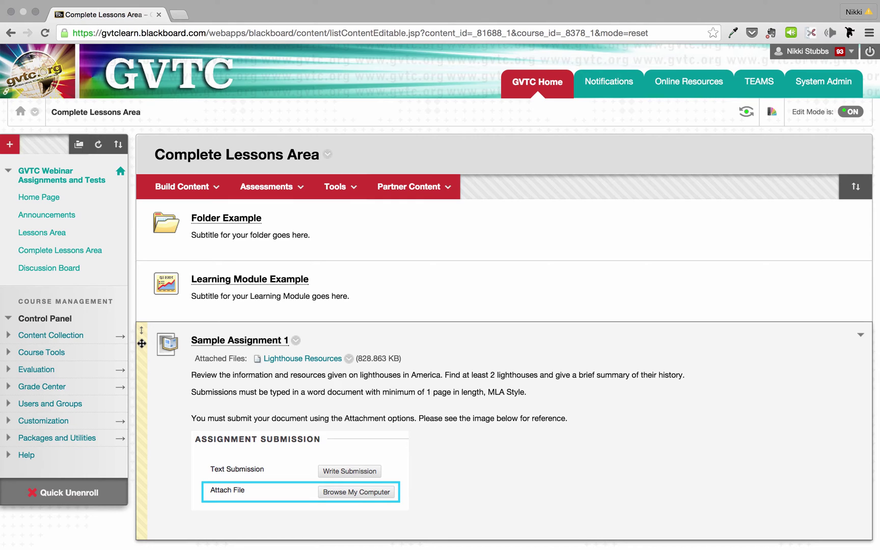
{"action": "left_click", "coordinate": [31, 234]}
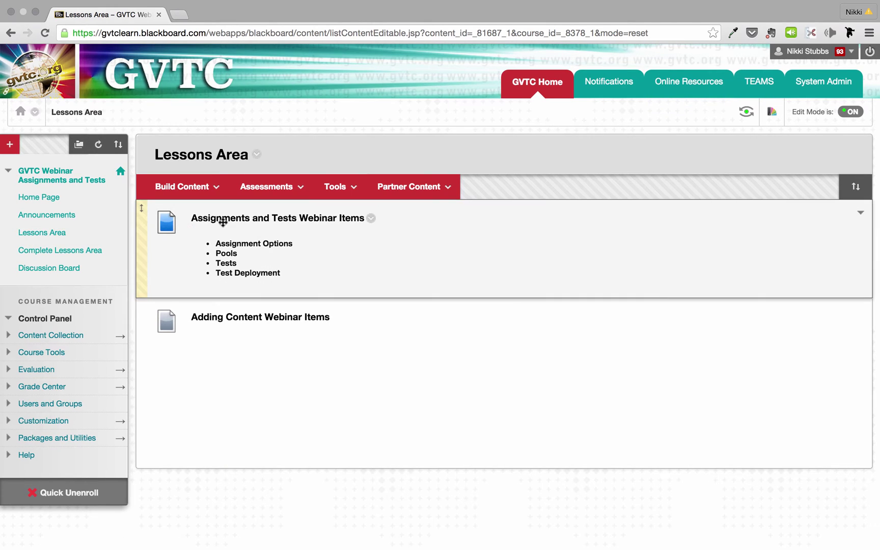
Create a new assignment in the Lessons Area and name it "Assignment 2".
{"action": "left_click", "coordinate": [262, 188]}
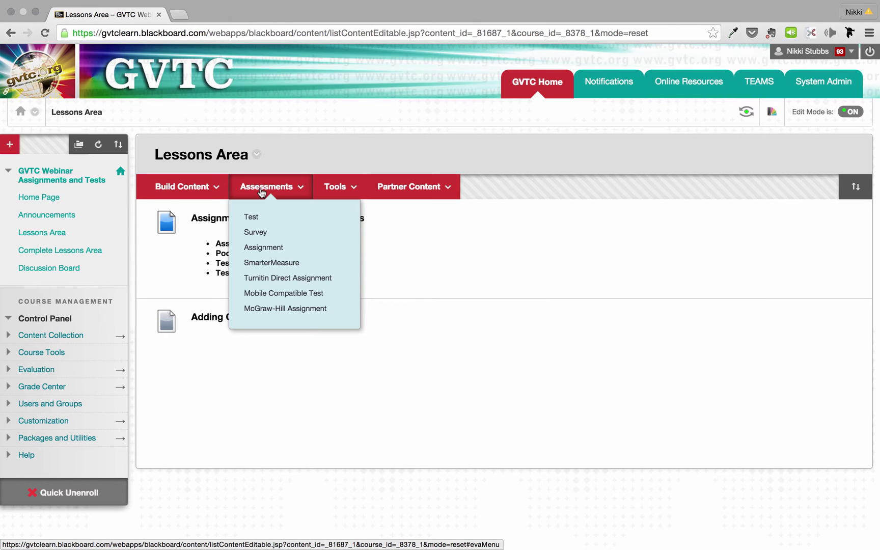
{"action": "left_click", "coordinate": [306, 249]}
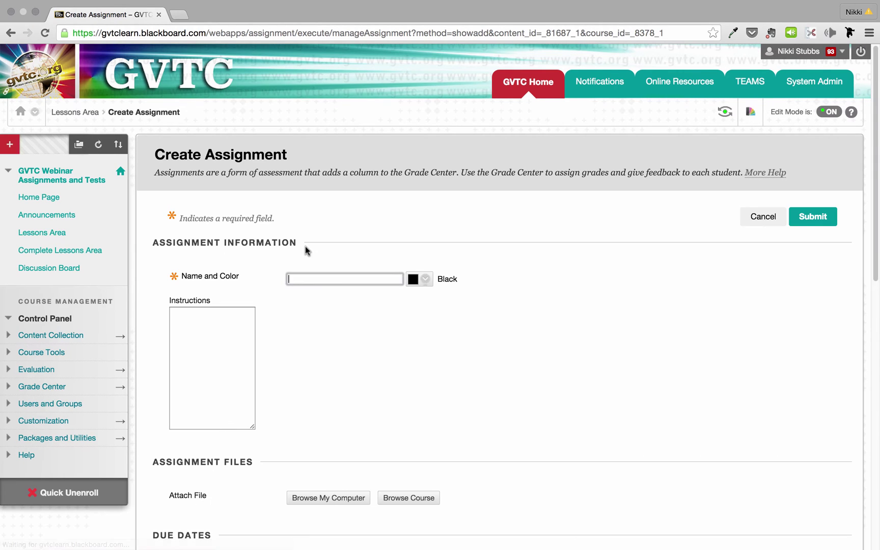
{"action": "left_click", "coordinate": [301, 276]}
{"action": "type", "text": "Assi"}
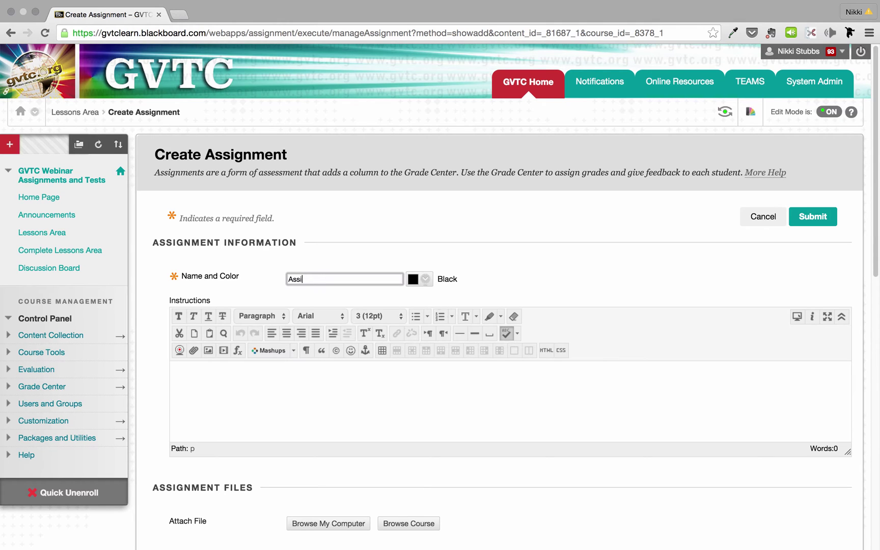
{"action": "type", "text": "gnment 2"}
Fill in the lighthouse research instructions and make the sentence about submitting through the Attachment options bold.
{"action": "left_click", "coordinate": [244, 380]}
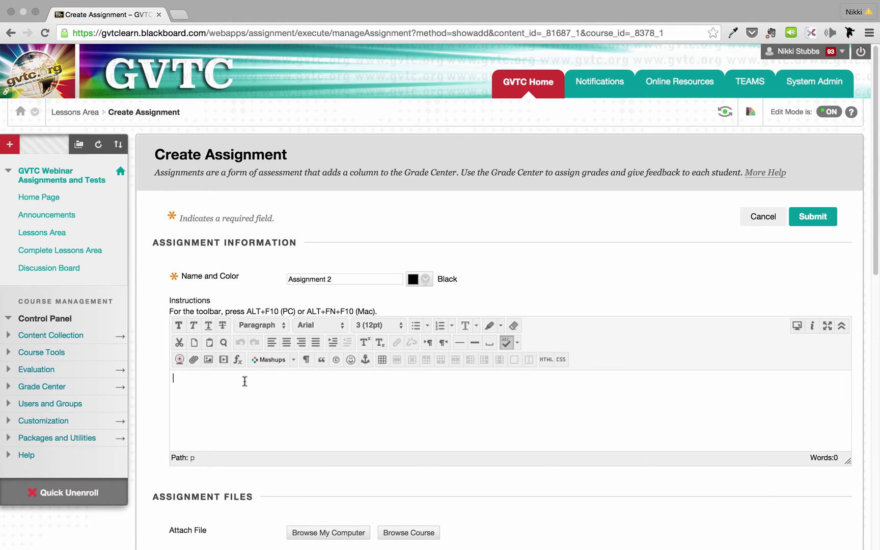
{"action": "type", "text": "Review the information and resources given on lighthouses in America. Find at least 2 lighthouses and give a brief summary of their history. Submissions must be typed in a word document with minimum of 1 page in length, MLA Style.  You must submit your document using the Attachment options. Please see the image below for reference."}
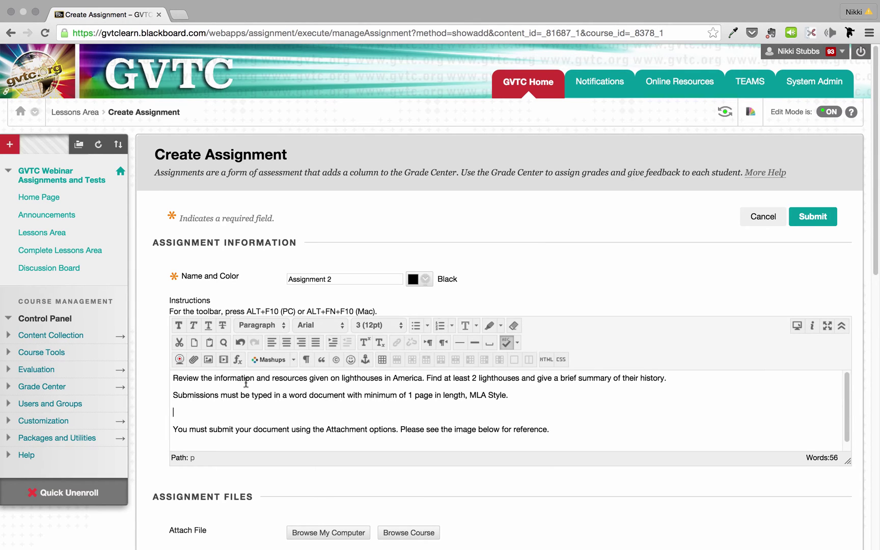
{"action": "scroll", "coordinate": [245, 383], "scroll_direction": "down", "scroll_amount": 2}
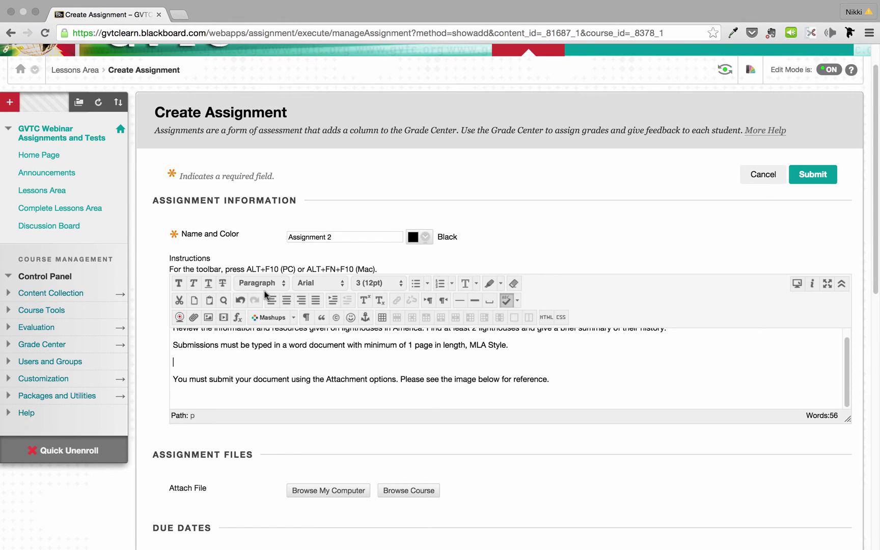
{"action": "left_click_drag", "start_coordinate": [553, 377], "coordinate": [168, 377]}
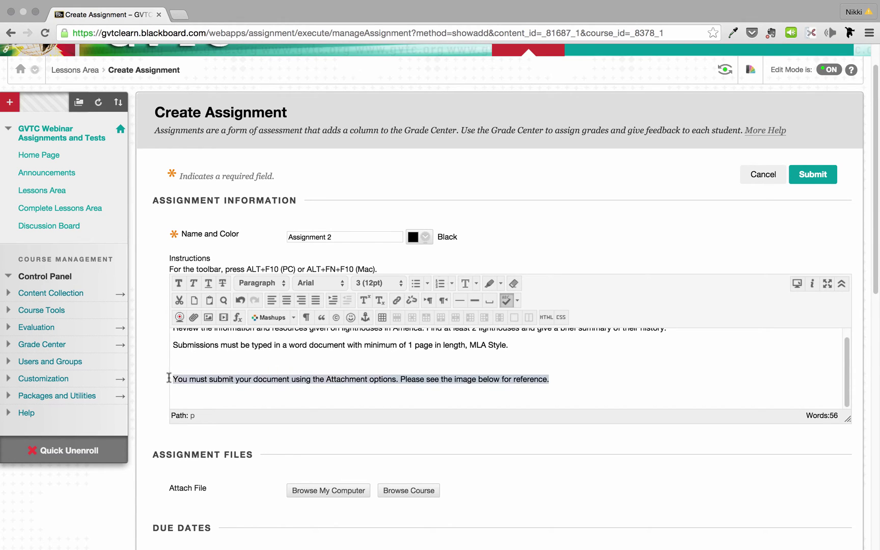
{"action": "left_click", "coordinate": [178, 283]}
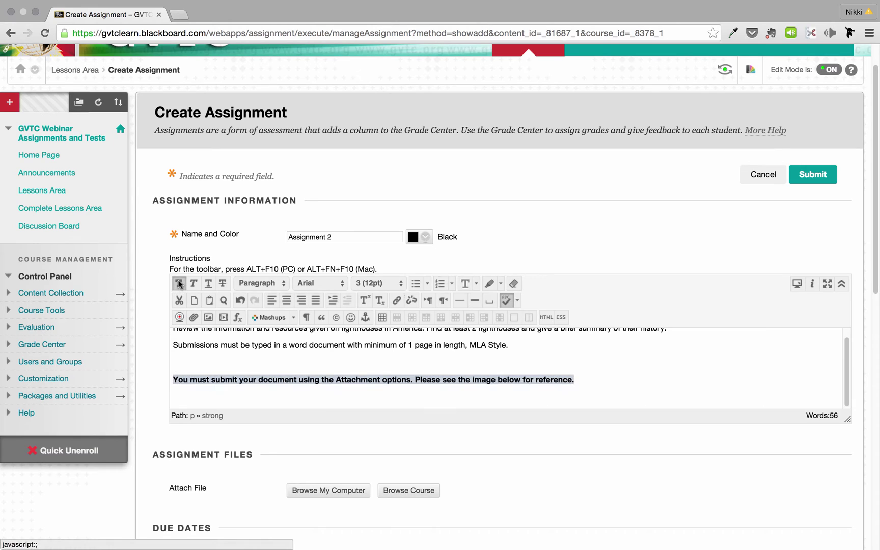
{"action": "left_click", "coordinate": [323, 391]}
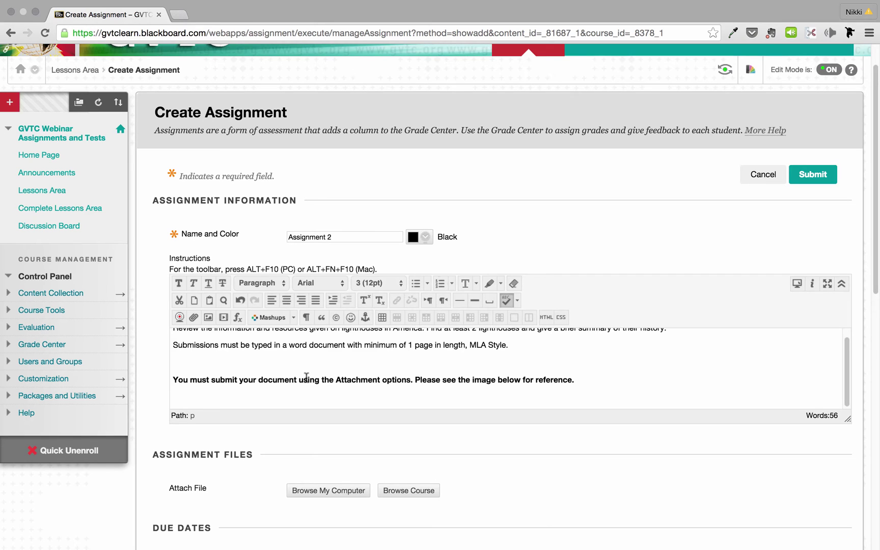
Choose the course file "Screen Shot 2015-10-14 at 7.57.57 AM.png" as an image for the instructions.
{"action": "left_click", "coordinate": [208, 318]}
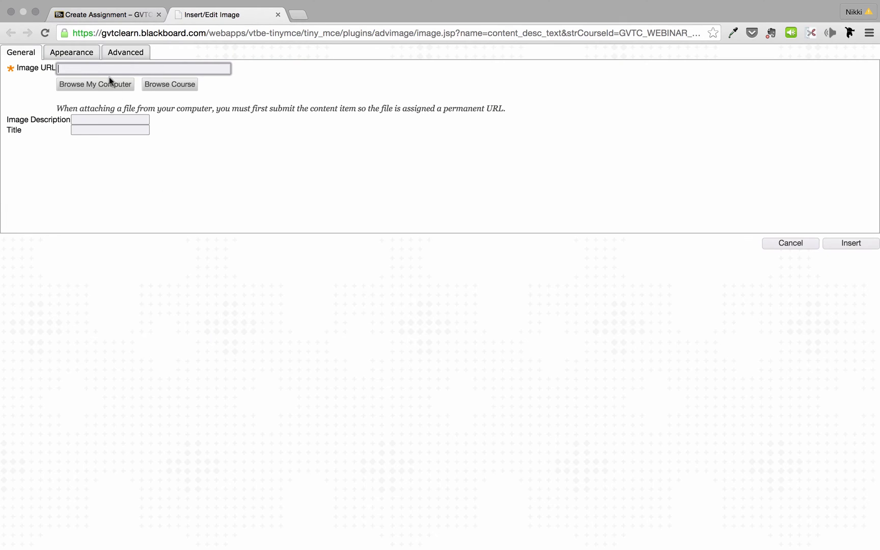
{"action": "left_click", "coordinate": [165, 87]}
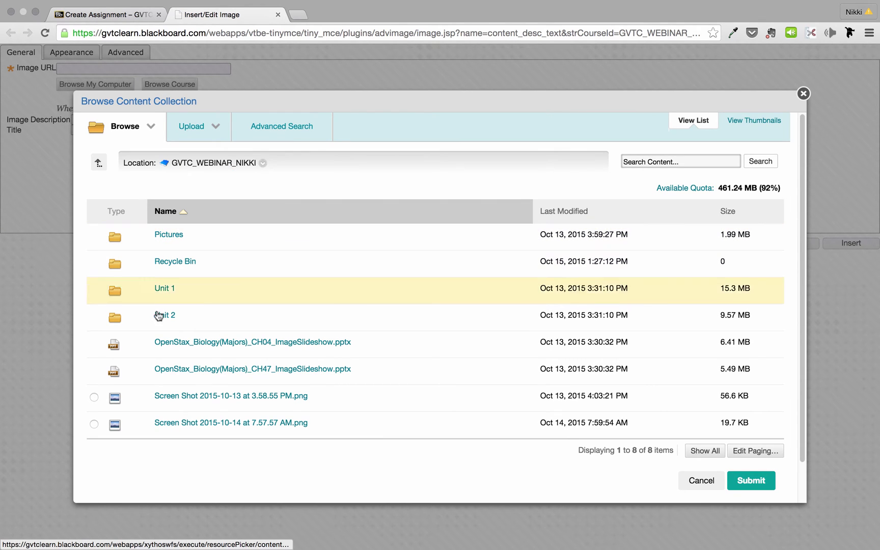
{"action": "left_click", "coordinate": [94, 424]}
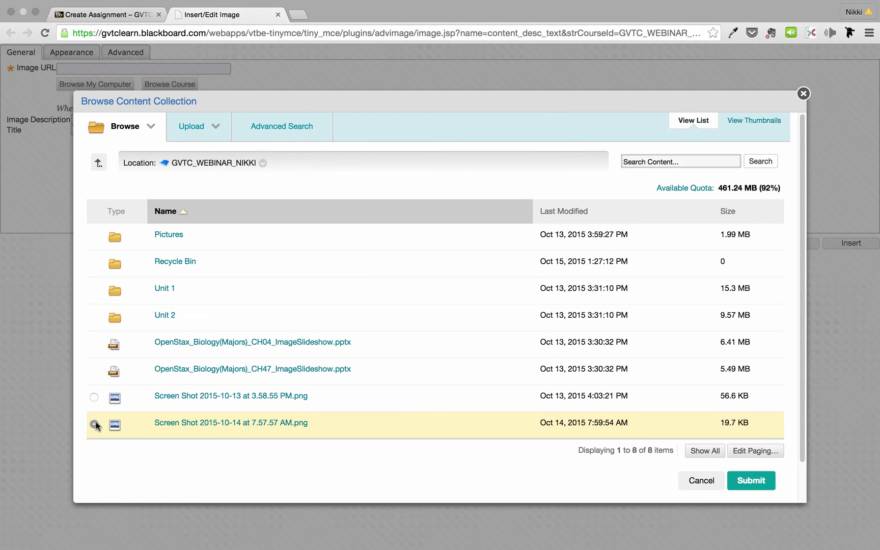
{"action": "left_click", "coordinate": [754, 481]}
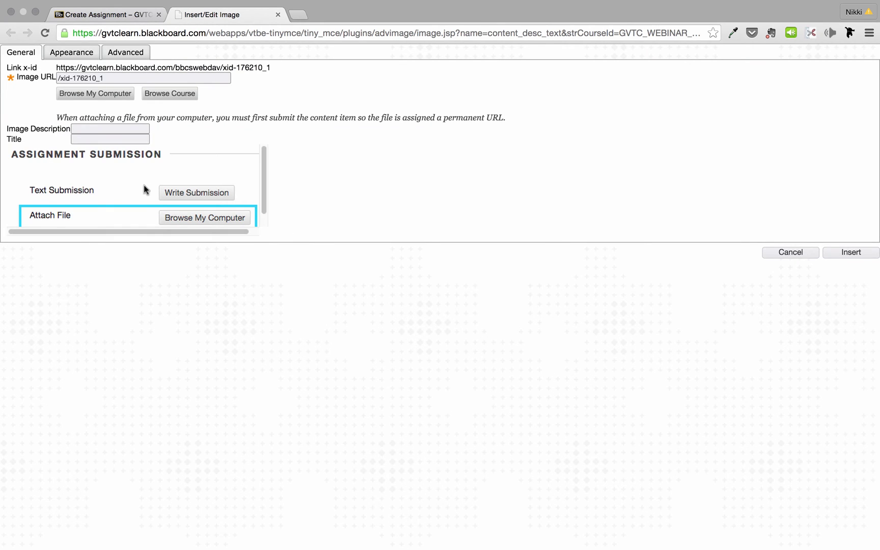
Set the image width to 400 px with constrained proportions and insert it into the instructions.
{"action": "left_click", "coordinate": [79, 56]}
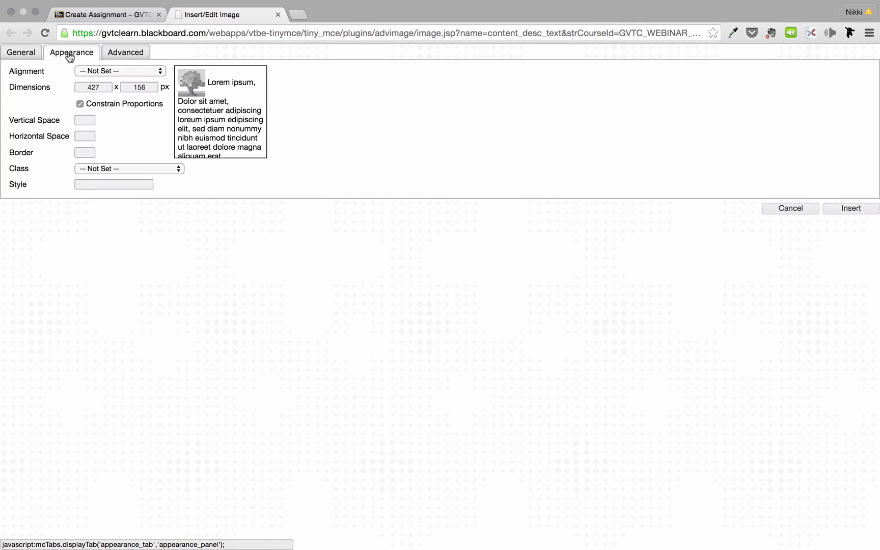
{"action": "left_click_drag", "start_coordinate": [103, 89], "coordinate": [72, 86]}
{"action": "type", "text": "400"}
{"action": "key", "text": "Tab"}
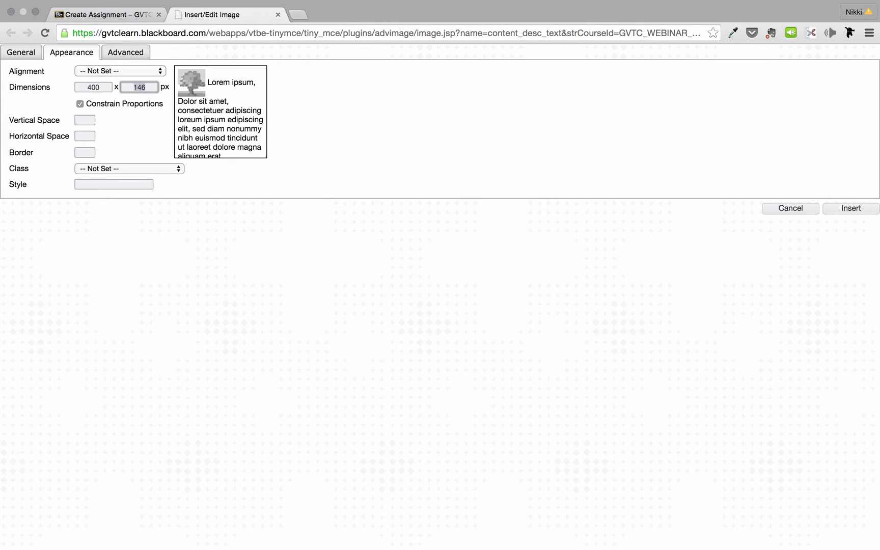
{"action": "left_click", "coordinate": [850, 208]}
{"action": "left_click", "coordinate": [539, 202]}
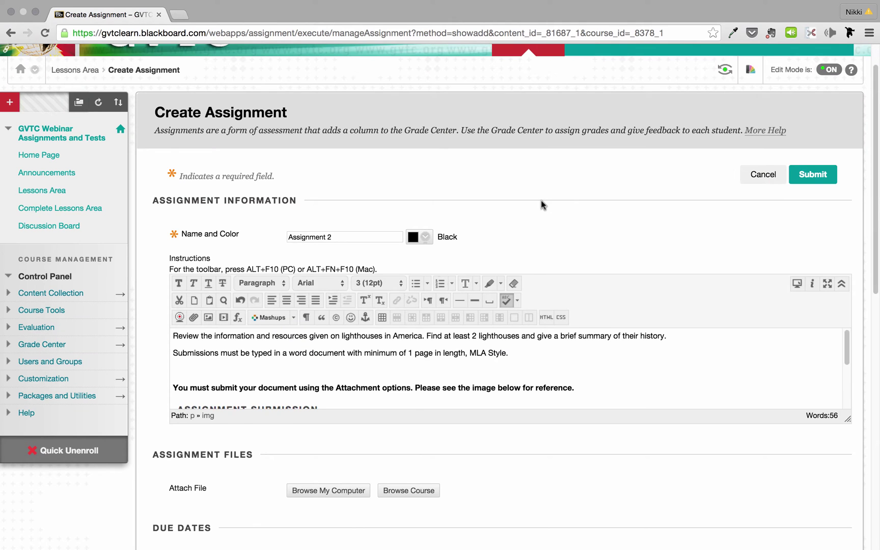
Give the image inserted in the instructions the description "Assignment Submission Image".
{"action": "scroll", "coordinate": [540, 378], "scroll_direction": "down", "scroll_amount": 5}
{"action": "scroll", "coordinate": [538, 376], "scroll_direction": "down", "scroll_amount": 1}
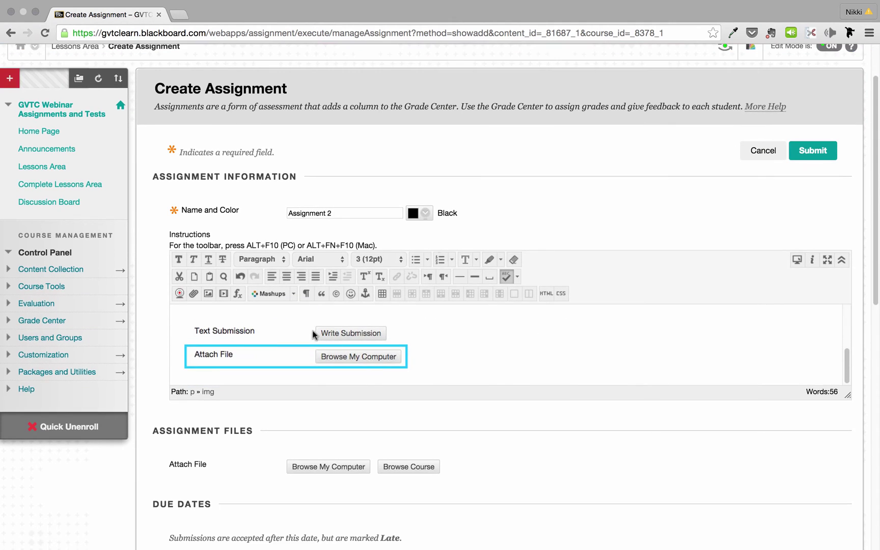
{"action": "scroll", "coordinate": [365, 347], "scroll_direction": "up", "scroll_amount": 3}
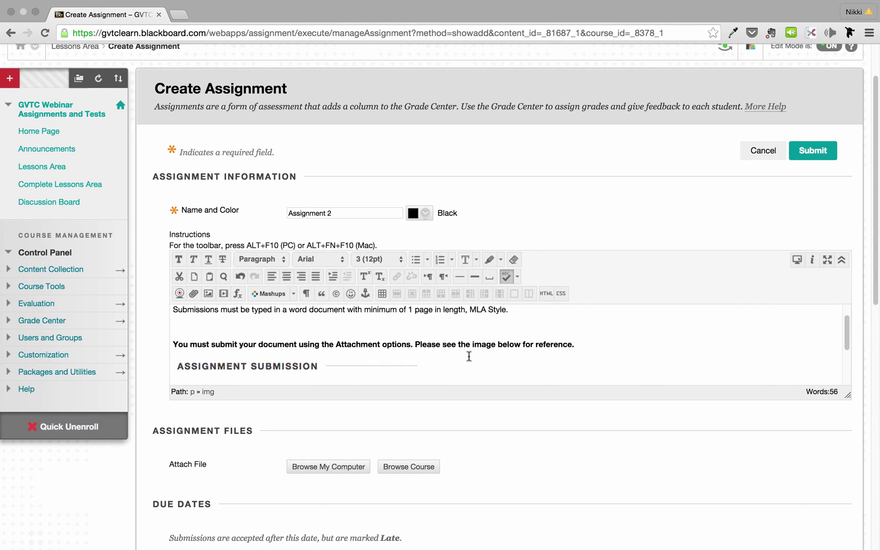
{"action": "scroll", "coordinate": [467, 355], "scroll_direction": "down", "scroll_amount": 3}
{"action": "left_click", "coordinate": [350, 348]}
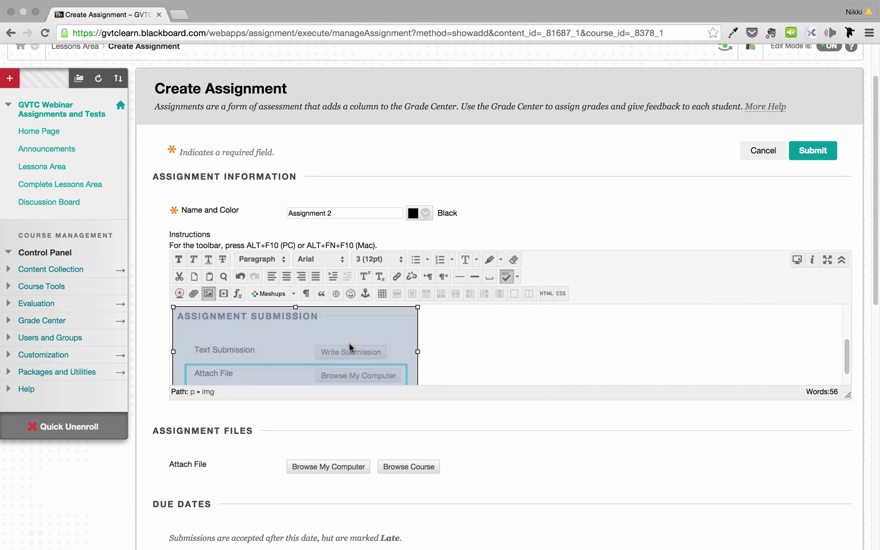
{"action": "left_click", "coordinate": [209, 294]}
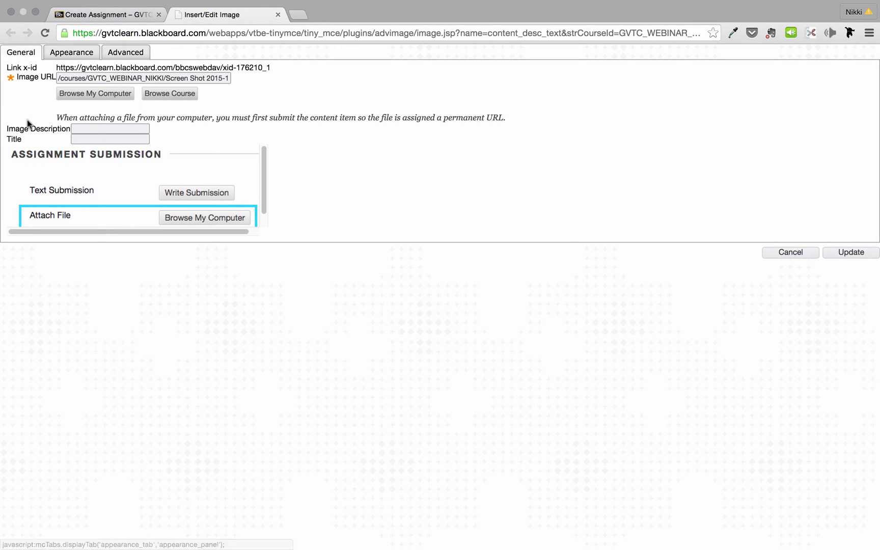
{"action": "left_click", "coordinate": [88, 129]}
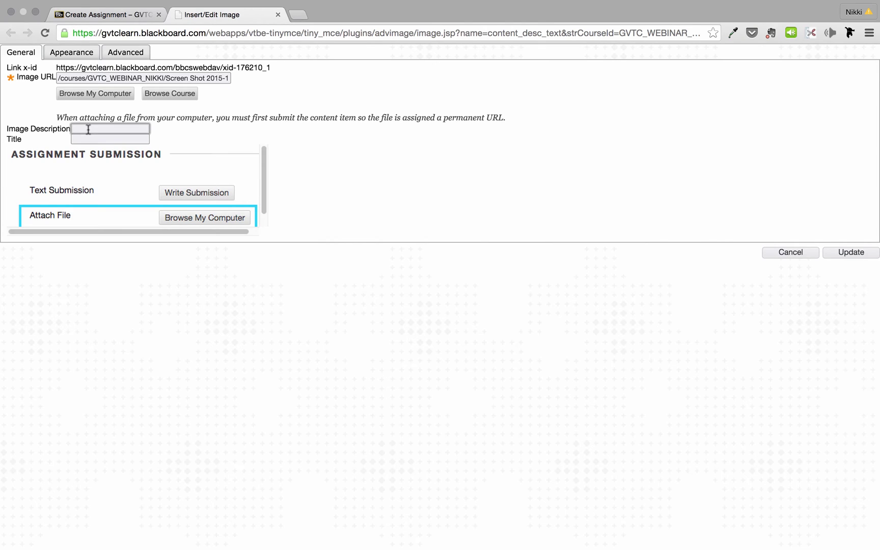
{"action": "type", "text": "Assignment Submission Image"}
{"action": "left_click", "coordinate": [843, 254]}
{"action": "left_click", "coordinate": [464, 350]}
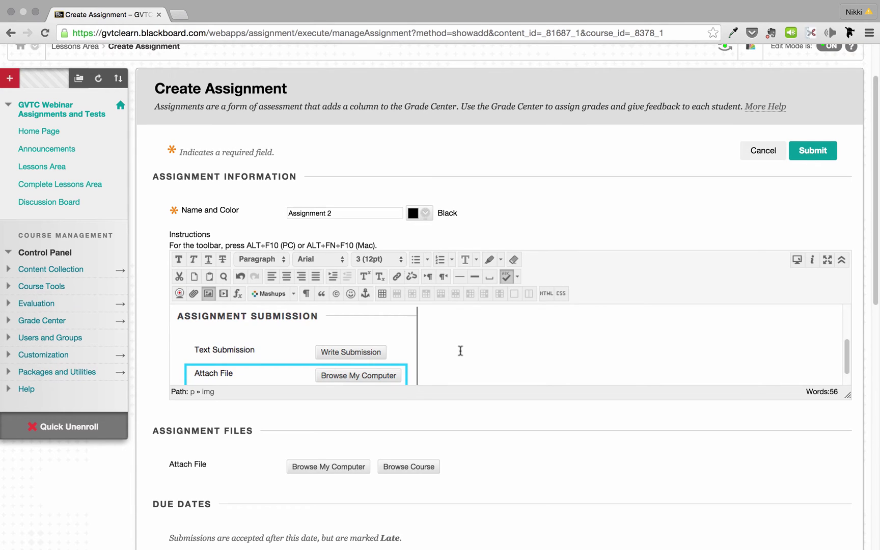
Enlarge the instructions editor vertically so the whole text and image fit.
{"action": "scroll", "coordinate": [458, 351], "scroll_direction": "up", "scroll_amount": 3}
{"action": "scroll", "coordinate": [422, 332], "scroll_direction": "up", "scroll_amount": 5}
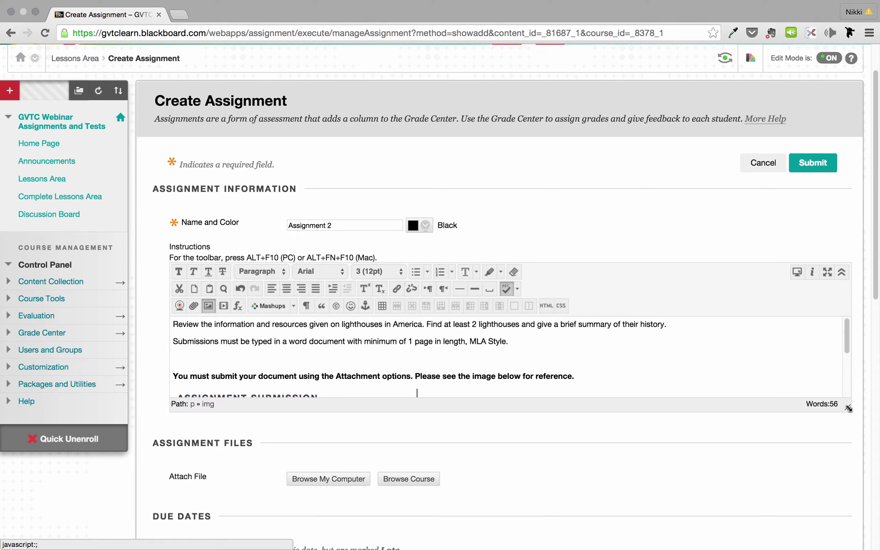
{"action": "left_click_drag", "start_coordinate": [848, 407], "coordinate": [847, 517]}
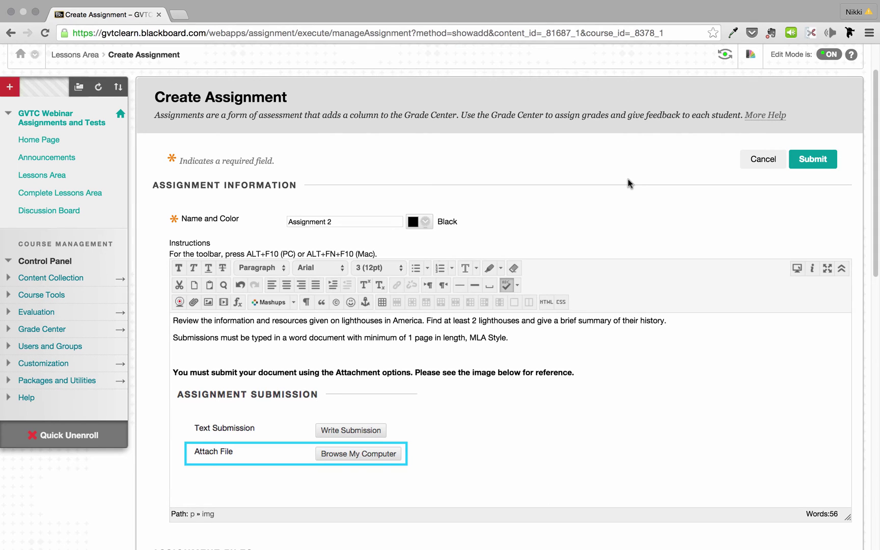
Change the link title of the attached Chapter_2.pdf to LighthouseReference.pdf.
{"action": "scroll", "coordinate": [628, 179], "scroll_direction": "down", "scroll_amount": 3}
{"action": "scroll", "coordinate": [628, 179], "scroll_direction": "down", "scroll_amount": 1}
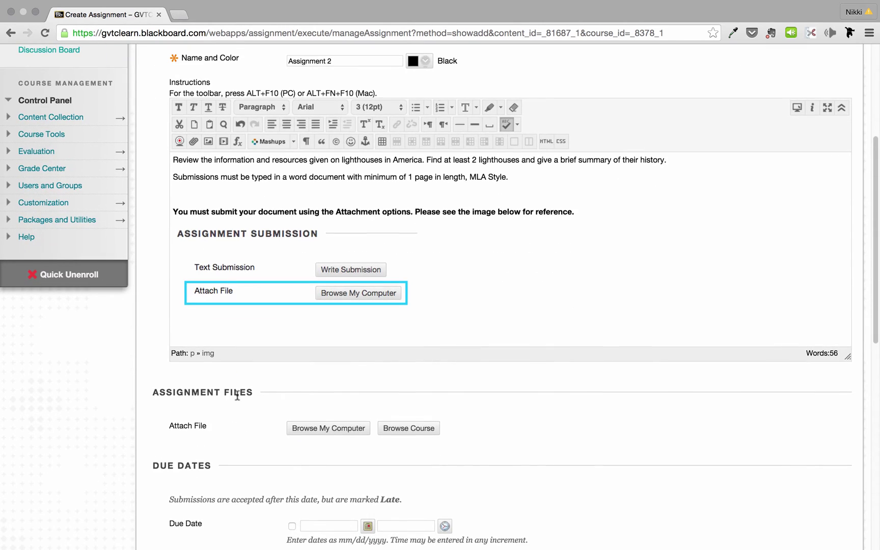
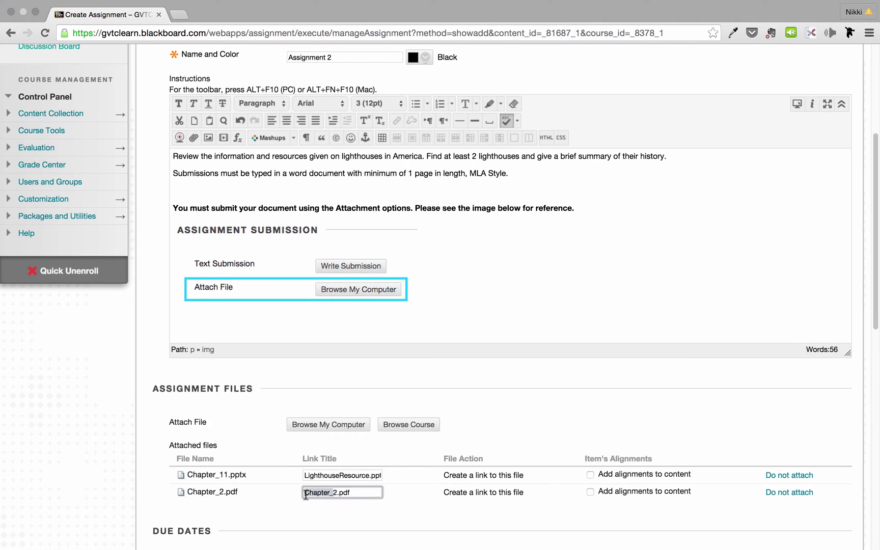
{"action": "key", "text": "BackSpace"}
{"action": "type", "text": "LighthouseReference"}
Enable the assignment's due date and set it to 10/23/2015.
{"action": "scroll", "coordinate": [376, 466], "scroll_direction": "down", "scroll_amount": 1}
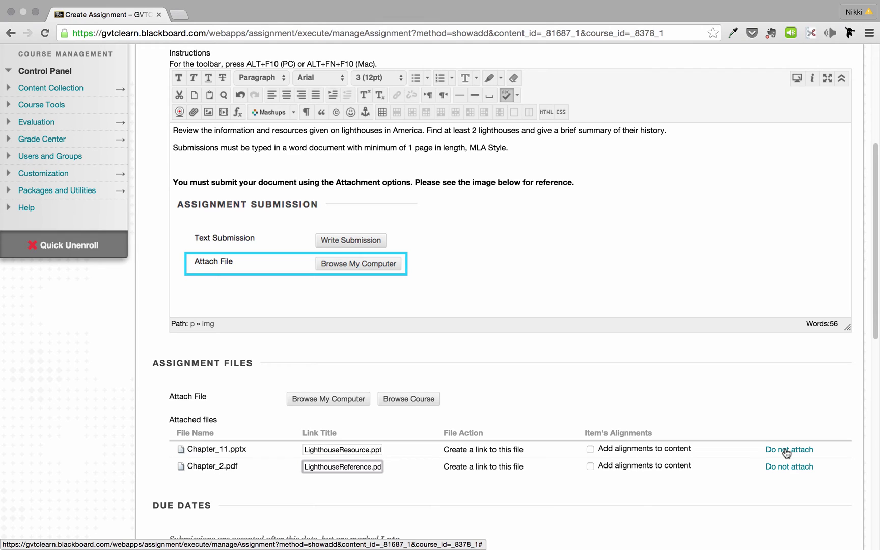
{"action": "scroll", "coordinate": [713, 417], "scroll_direction": "down", "scroll_amount": 5}
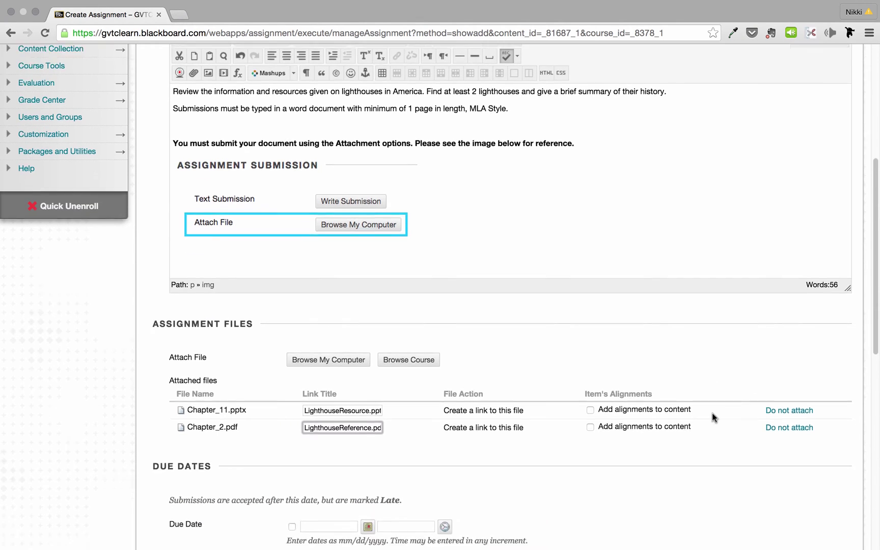
{"action": "scroll", "coordinate": [713, 416], "scroll_direction": "down", "scroll_amount": 2}
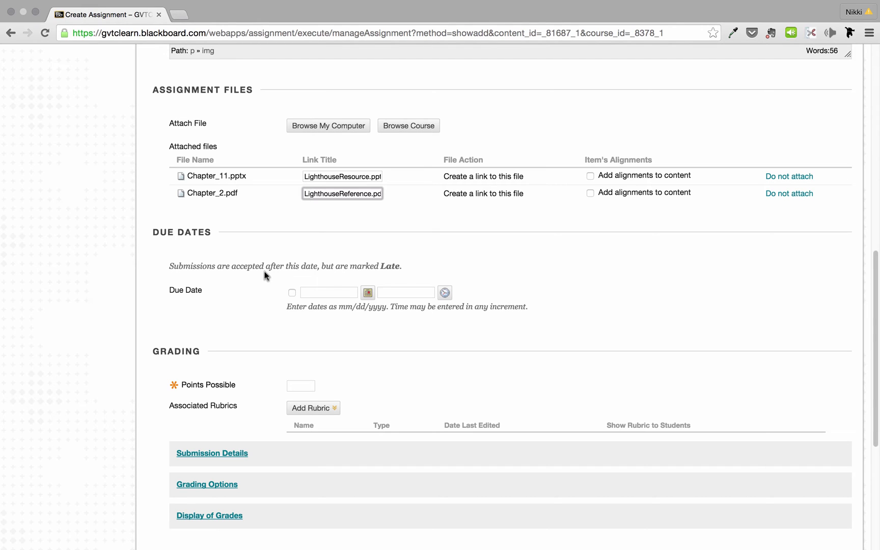
{"action": "left_click", "coordinate": [292, 293]}
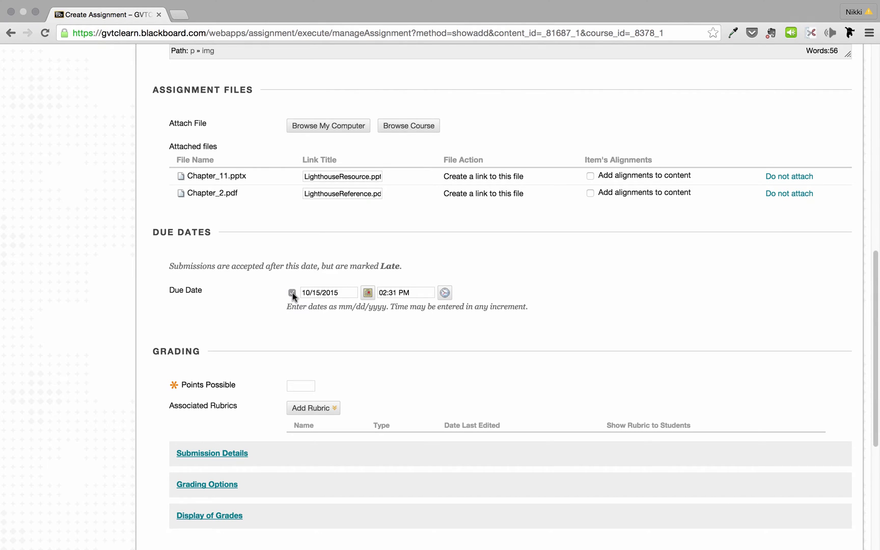
{"action": "left_click", "coordinate": [369, 294]}
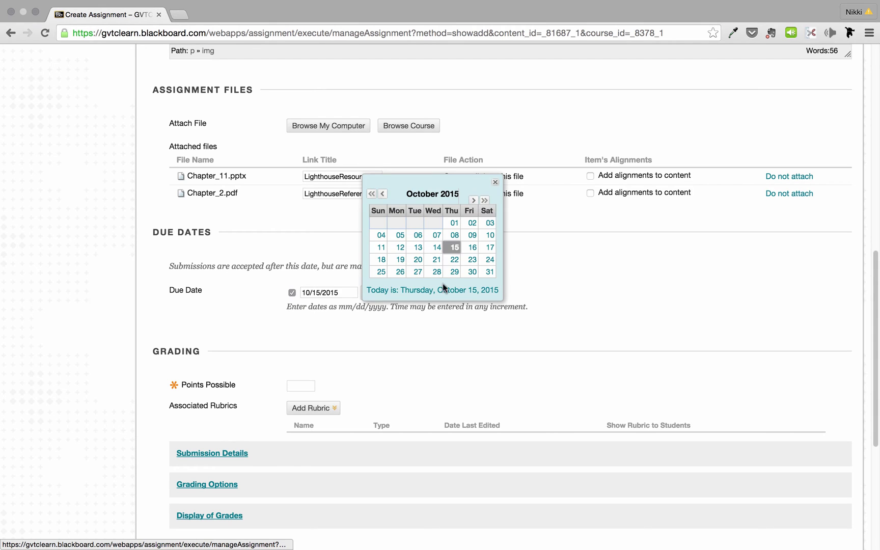
{"action": "left_click", "coordinate": [472, 260]}
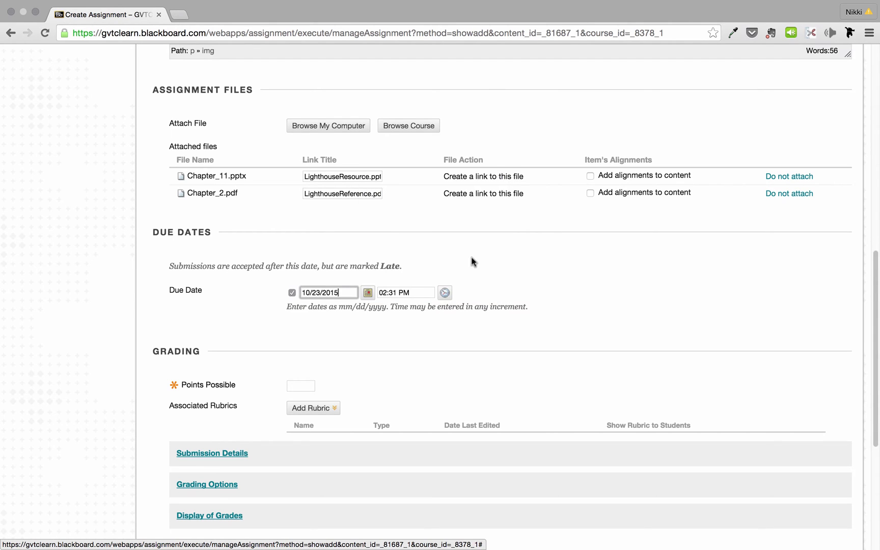
Set the assignment's due time to End of Day, 11:59 PM.
{"action": "left_click", "coordinate": [444, 292]}
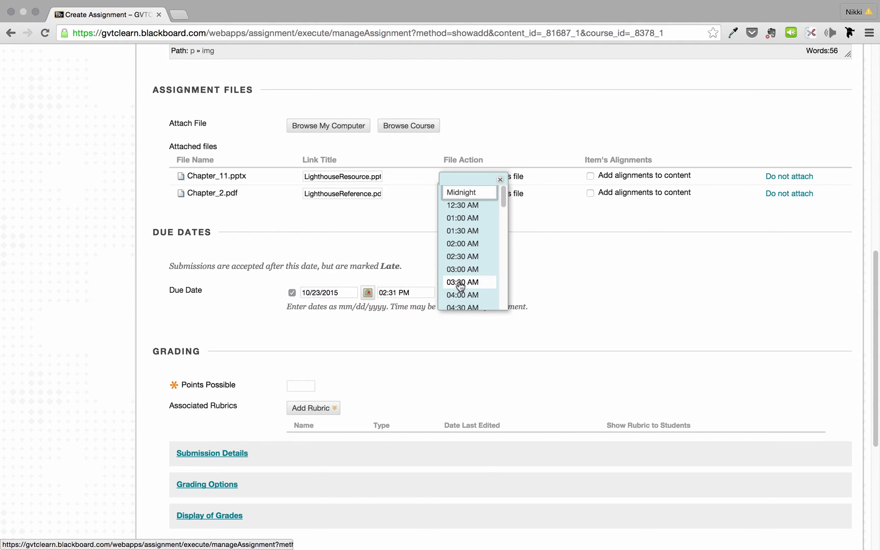
{"action": "scroll", "coordinate": [461, 285], "scroll_direction": "down", "scroll_amount": 15}
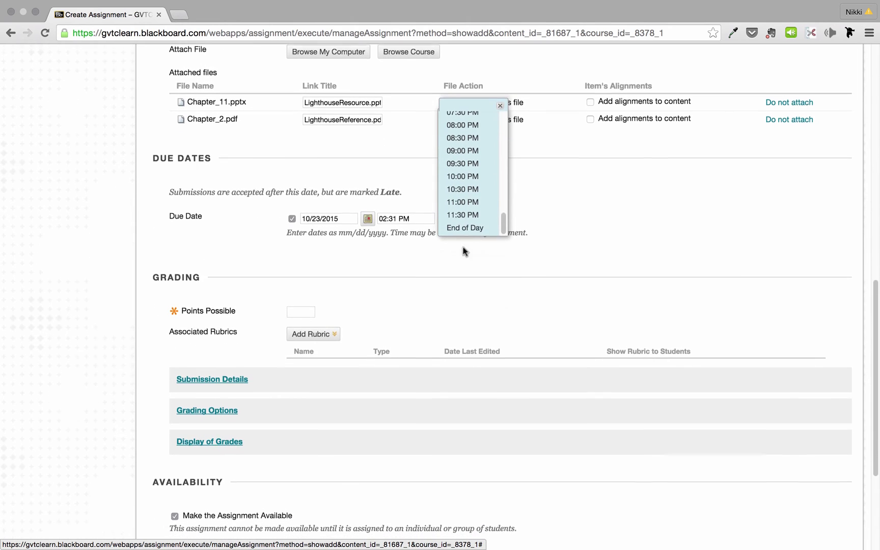
{"action": "scroll", "coordinate": [466, 203], "scroll_direction": "up", "scroll_amount": 20}
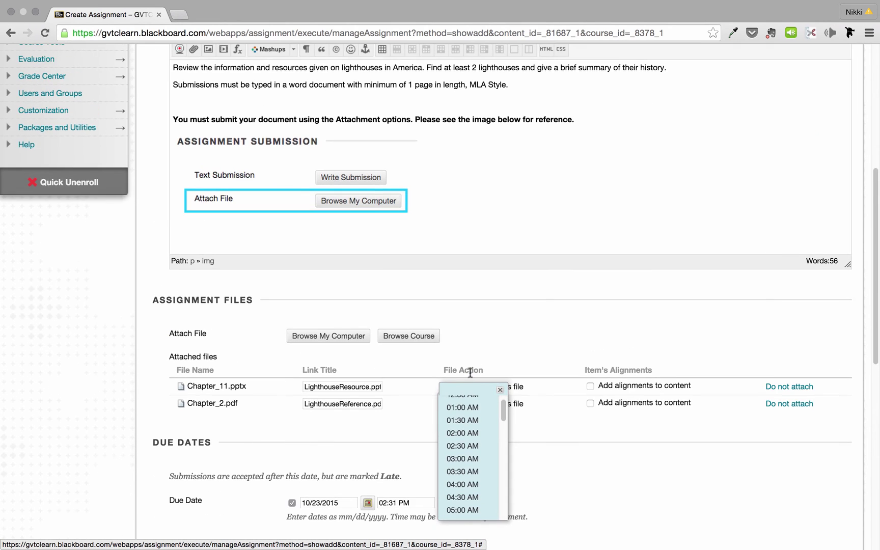
{"action": "scroll", "coordinate": [473, 407], "scroll_direction": "up", "scroll_amount": 2}
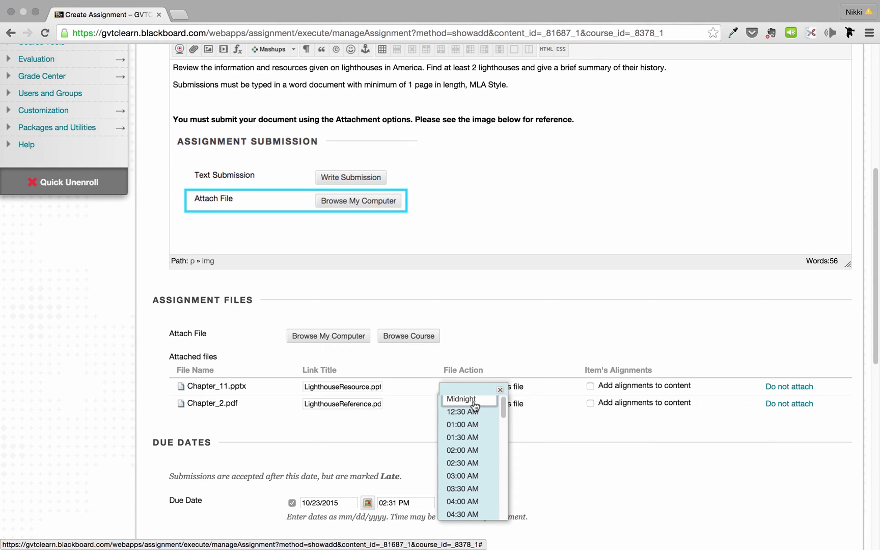
{"action": "left_click_drag", "start_coordinate": [505, 407], "coordinate": [507, 513]}
{"action": "left_click", "coordinate": [465, 512]}
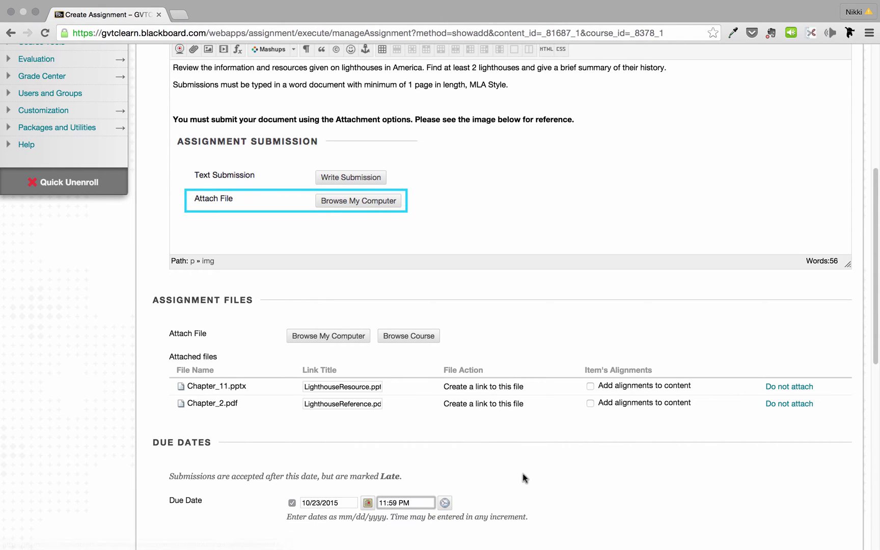
Set the assignment's points possible to 100 in the Grading section.
{"action": "scroll", "coordinate": [522, 476], "scroll_direction": "down", "scroll_amount": 1}
{"action": "scroll", "coordinate": [522, 473], "scroll_direction": "down", "scroll_amount": 1}
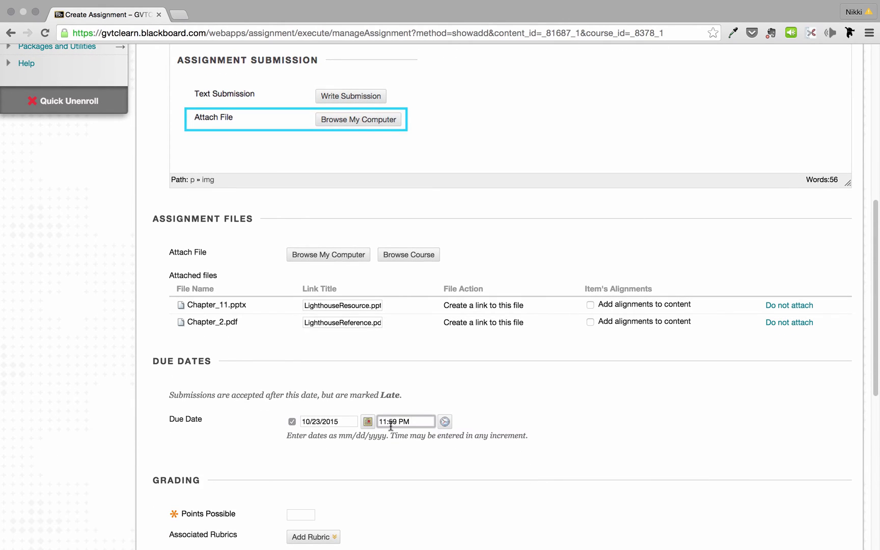
{"action": "scroll", "coordinate": [243, 347], "scroll_direction": "down", "scroll_amount": 1}
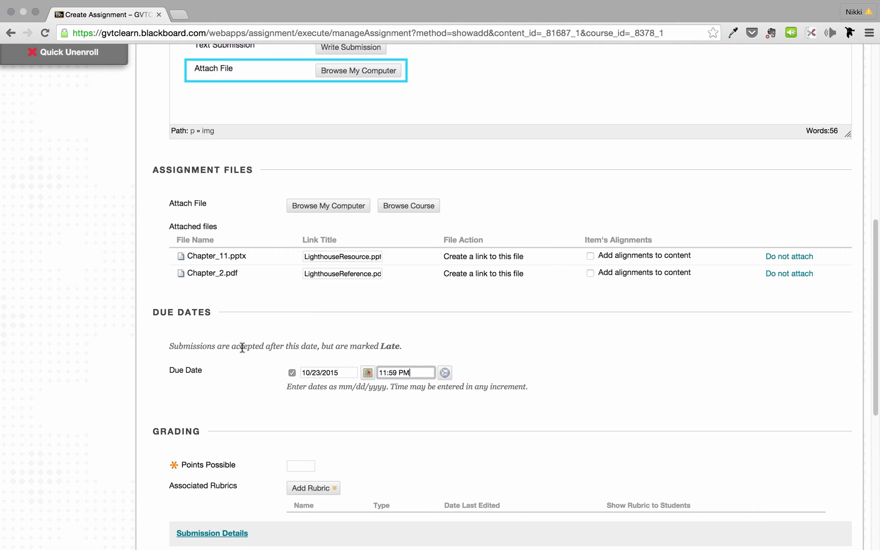
{"action": "scroll", "coordinate": [243, 348], "scroll_direction": "down", "scroll_amount": 5}
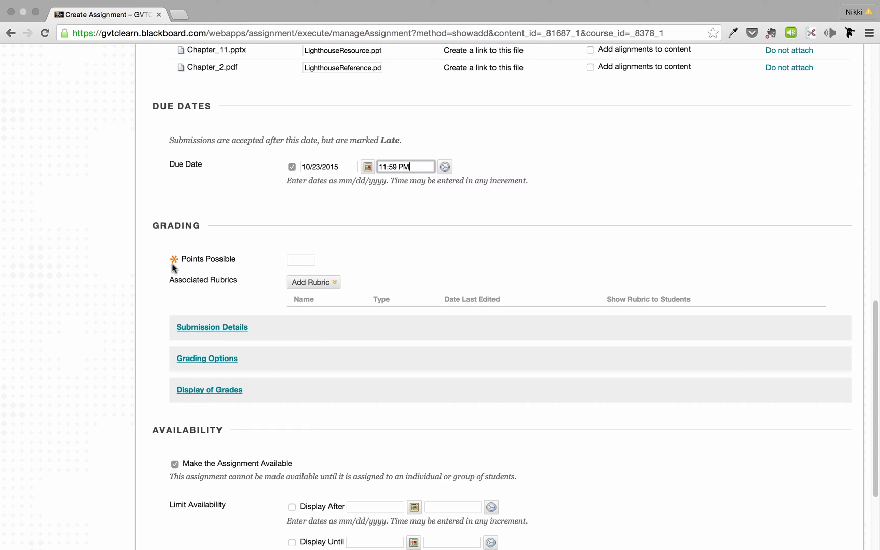
{"action": "left_click", "coordinate": [299, 259]}
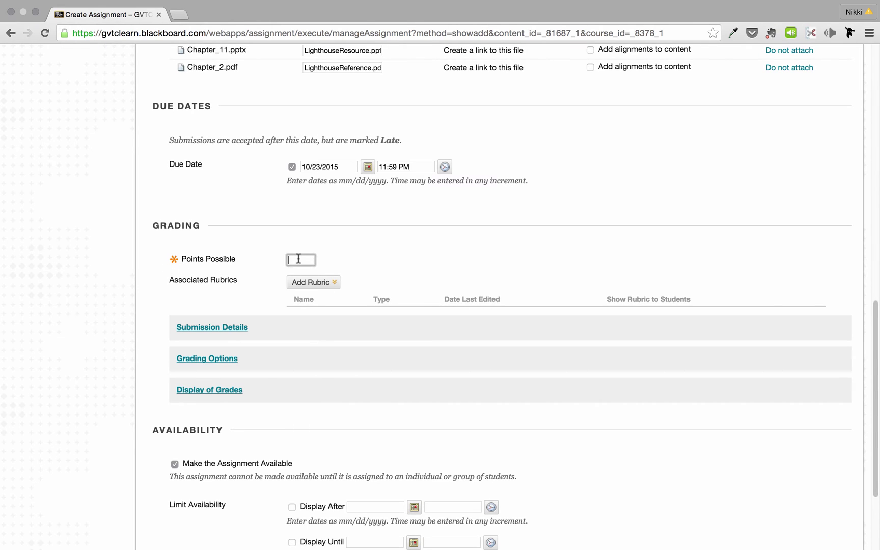
{"action": "type", "text": "100"}
View the choices for associating a rubric with the assignment without selecting one.
{"action": "left_click", "coordinate": [301, 273]}
{"action": "left_click", "coordinate": [333, 283]}
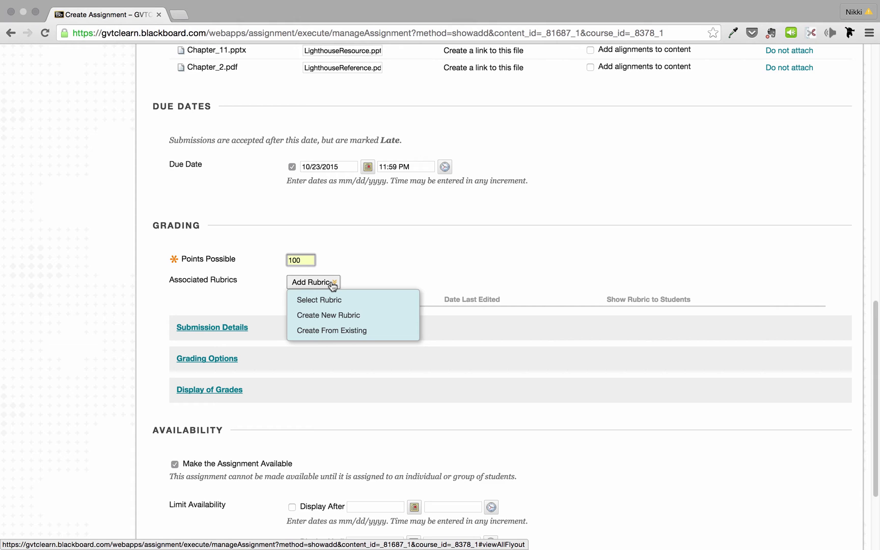
{"action": "left_click", "coordinate": [328, 282]}
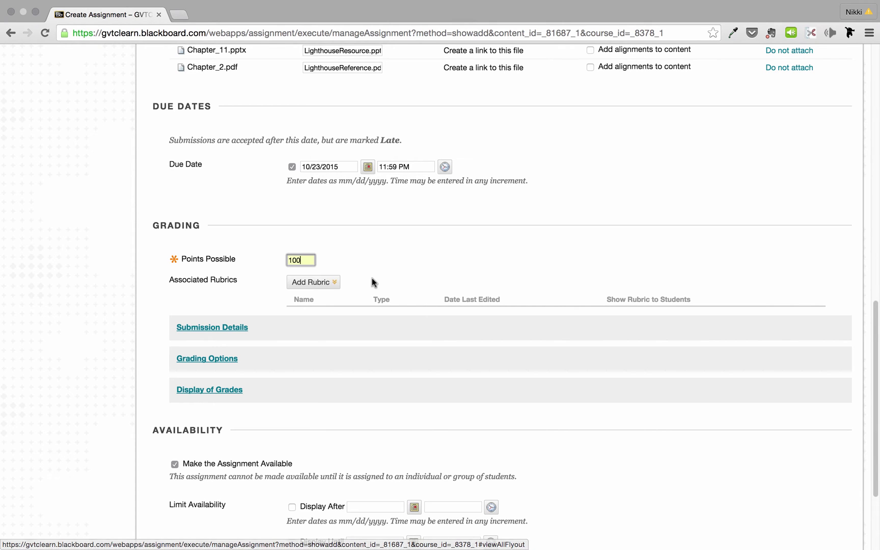
Check the course's Customization options to locate Tool Availability, and collapse them again.
{"action": "scroll", "coordinate": [373, 281], "scroll_direction": "down", "scroll_amount": 2}
{"action": "scroll", "coordinate": [373, 283], "scroll_direction": "up", "scroll_amount": 13}
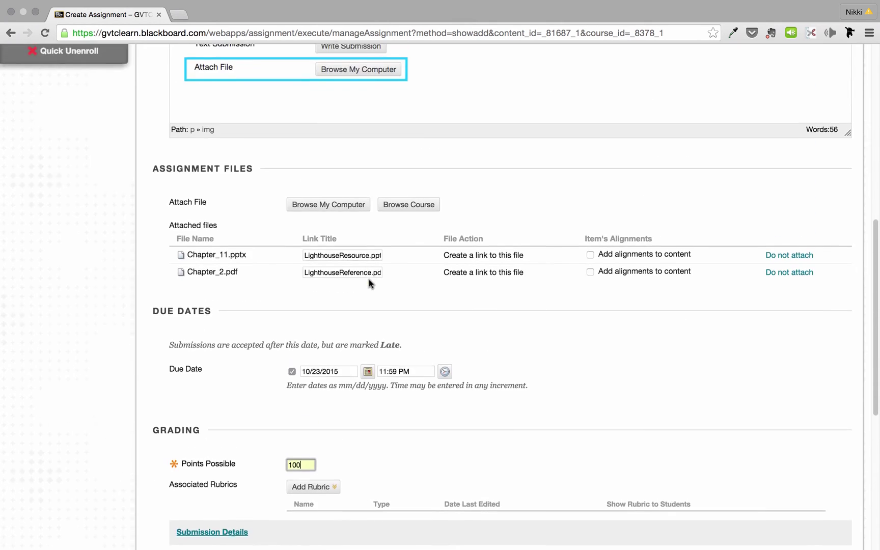
{"action": "scroll", "coordinate": [369, 284], "scroll_direction": "up", "scroll_amount": 2}
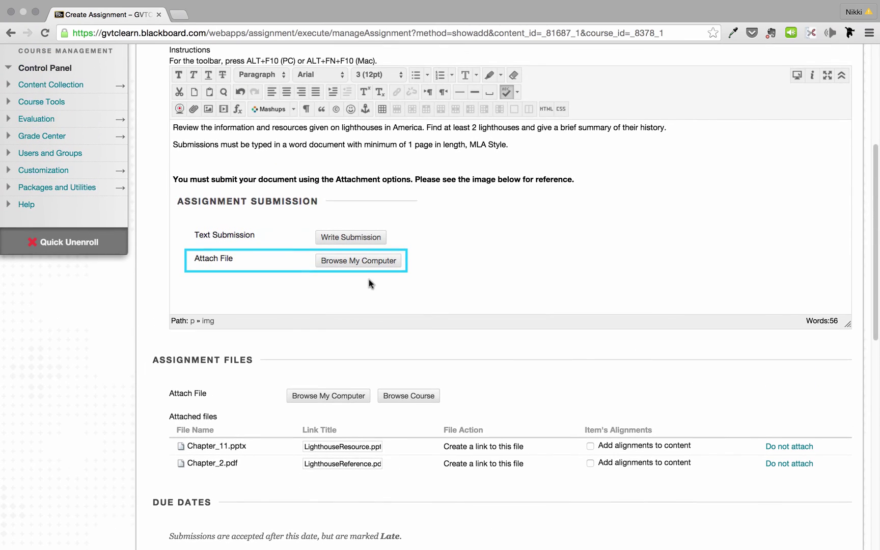
{"action": "left_click", "coordinate": [43, 171]}
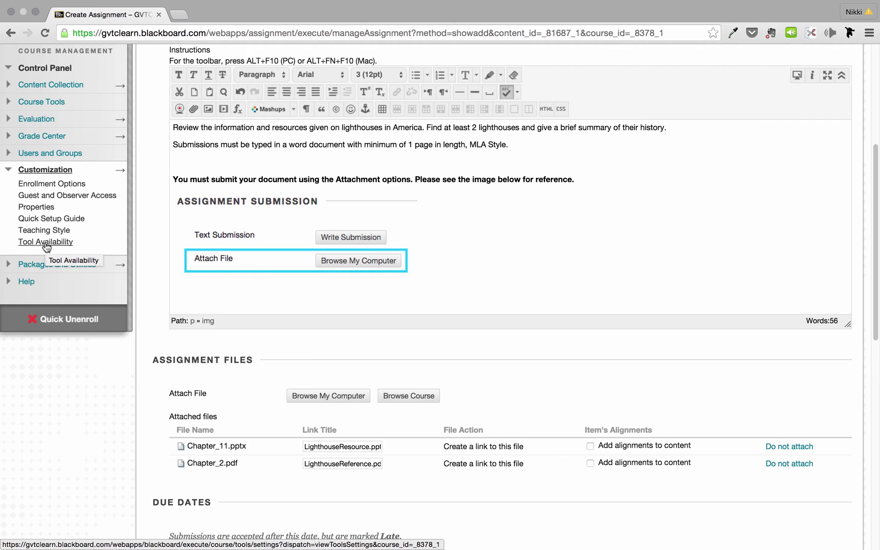
{"action": "left_click", "coordinate": [41, 171]}
Expand Submission Details and review the assignment type, the choices for number of attempts and the SafeAssign plagiarism tools.
{"action": "scroll", "coordinate": [224, 351], "scroll_direction": "down", "scroll_amount": 3}
{"action": "scroll", "coordinate": [225, 351], "scroll_direction": "down", "scroll_amount": 8}
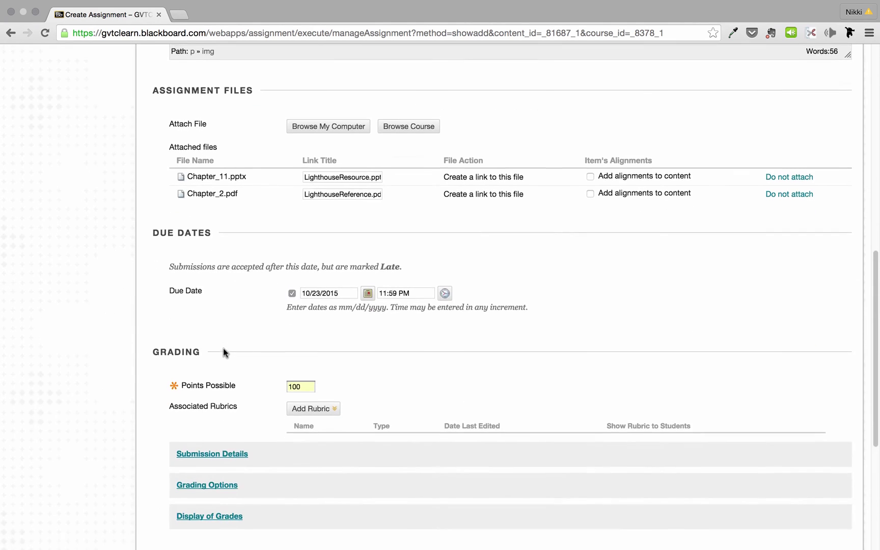
{"action": "scroll", "coordinate": [225, 354], "scroll_direction": "down", "scroll_amount": 2}
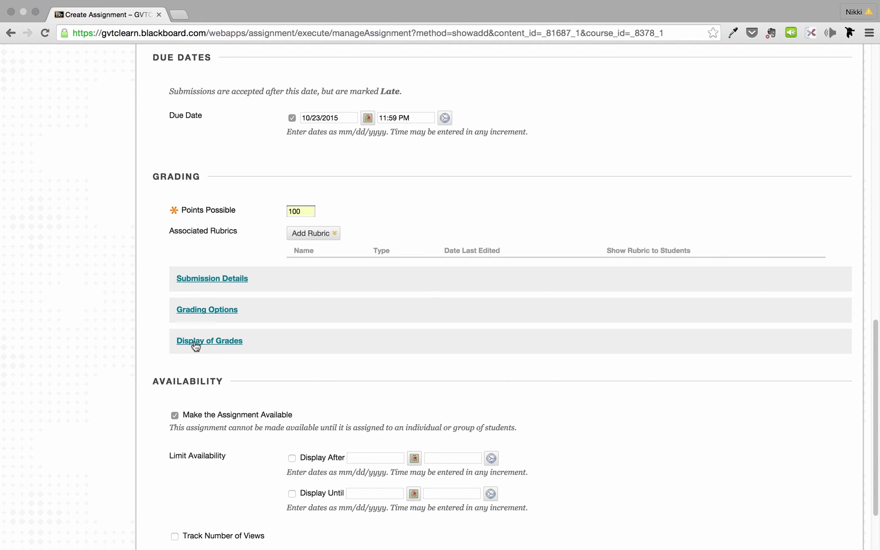
{"action": "left_click", "coordinate": [205, 279]}
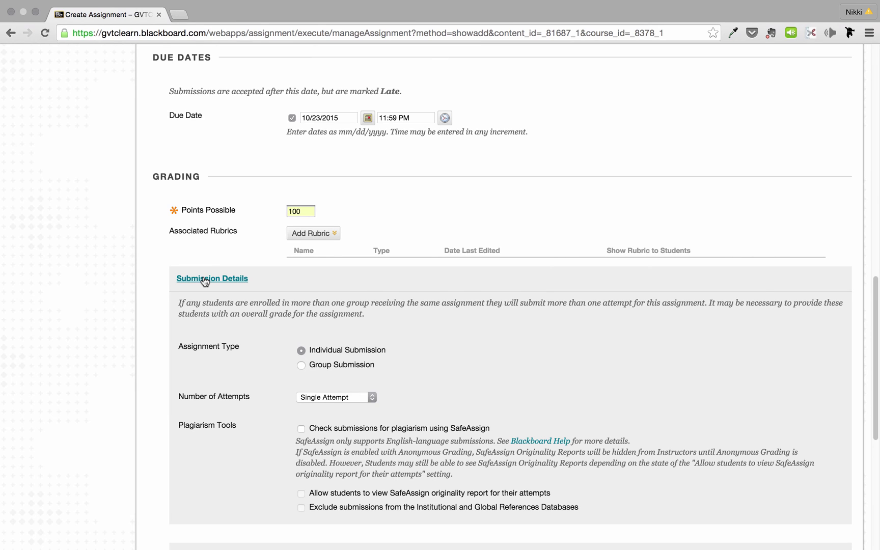
{"action": "scroll", "coordinate": [230, 295], "scroll_direction": "down", "scroll_amount": 1}
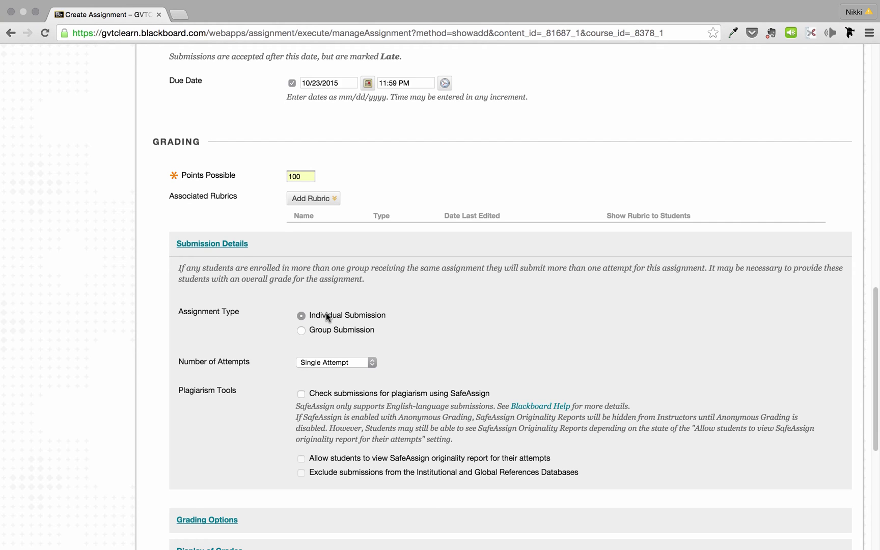
{"action": "scroll", "coordinate": [326, 313], "scroll_direction": "down", "scroll_amount": 2}
{"action": "left_click", "coordinate": [323, 316]}
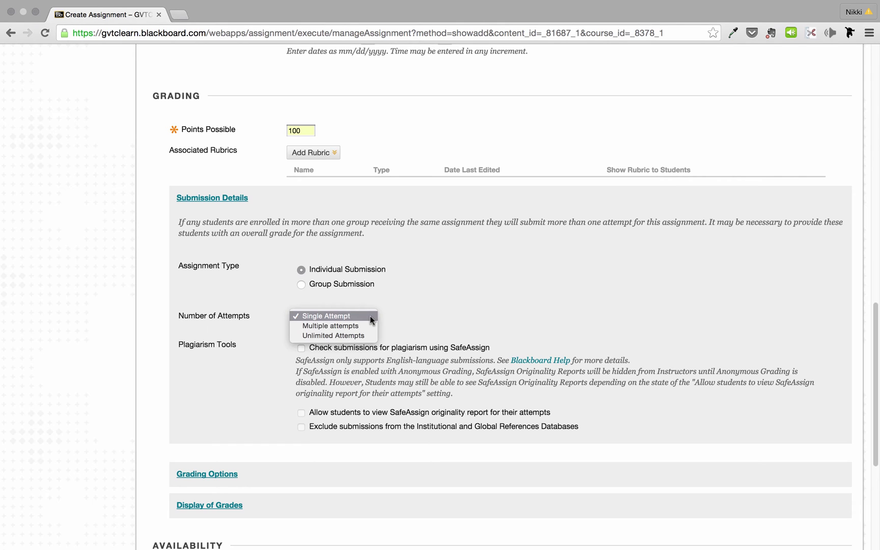
{"action": "left_click", "coordinate": [402, 314]}
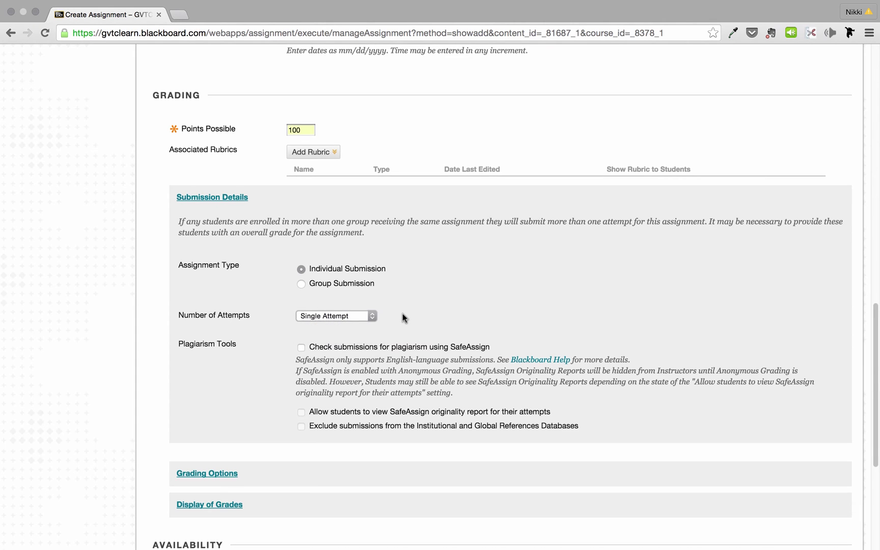
{"action": "scroll", "coordinate": [401, 314], "scroll_direction": "down", "scroll_amount": 5}
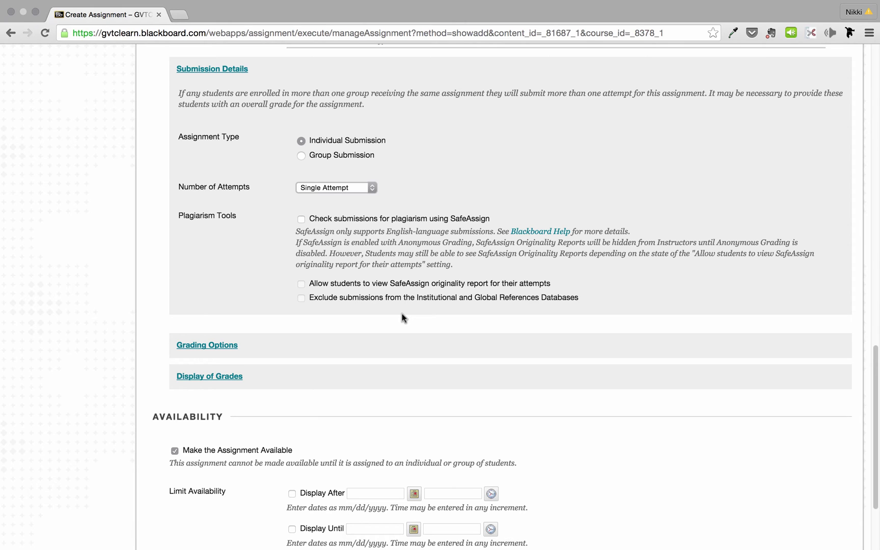
{"action": "left_click", "coordinate": [300, 218]}
{"action": "scroll", "coordinate": [290, 238], "scroll_direction": "down", "scroll_amount": 3}
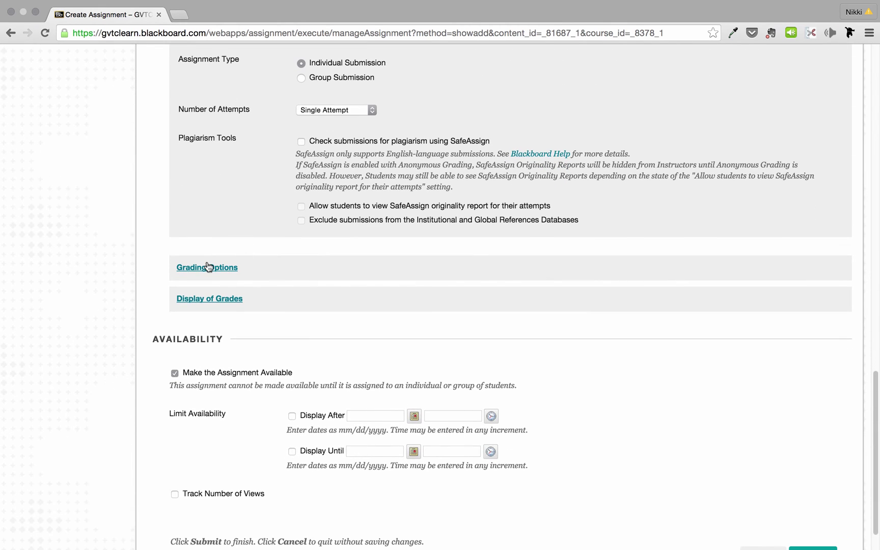
Expand Grading Options and review the anonymous and delegated grading settings.
{"action": "left_click", "coordinate": [208, 267]}
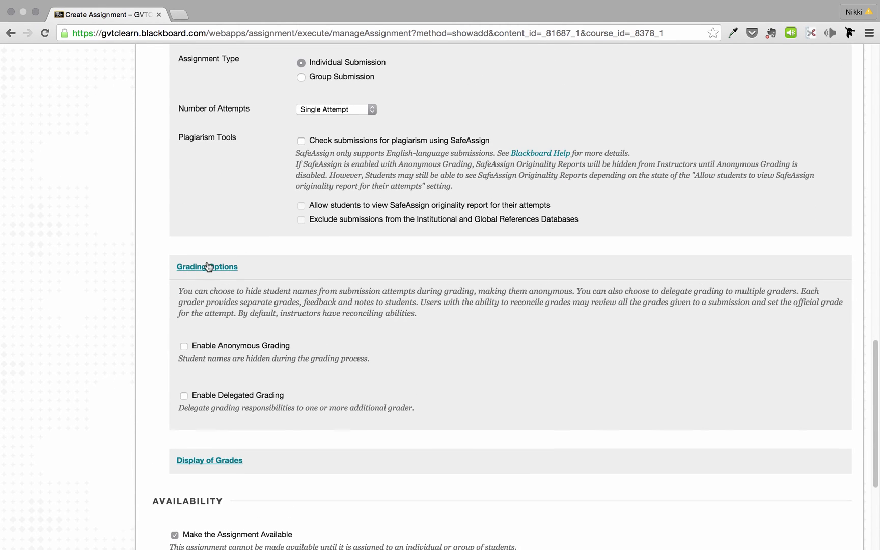
{"action": "scroll", "coordinate": [208, 267], "scroll_direction": "down", "scroll_amount": 2}
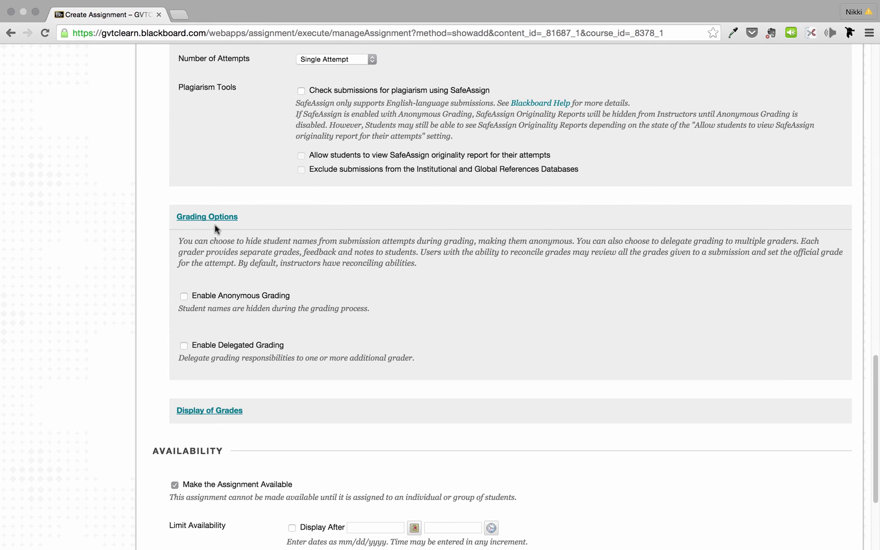
{"action": "scroll", "coordinate": [225, 266], "scroll_direction": "down", "scroll_amount": 2}
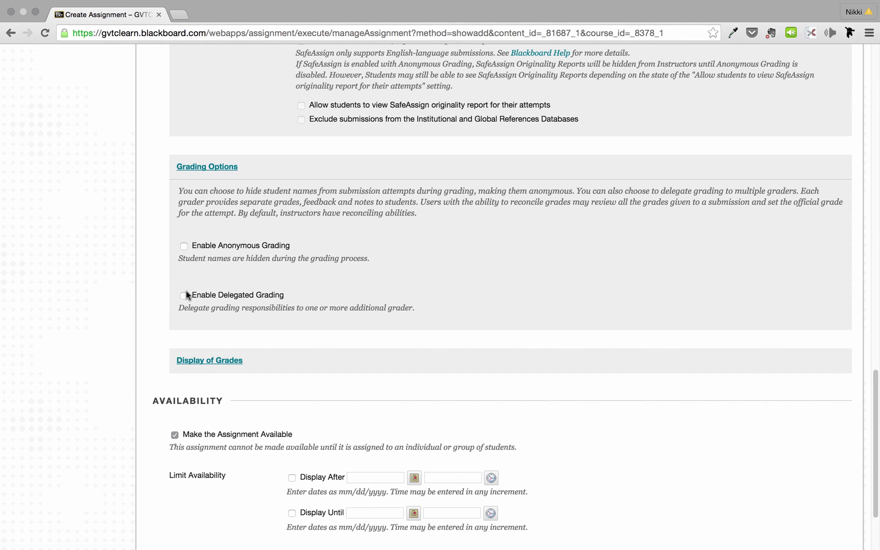
{"action": "scroll", "coordinate": [187, 296], "scroll_direction": "down", "scroll_amount": 4}
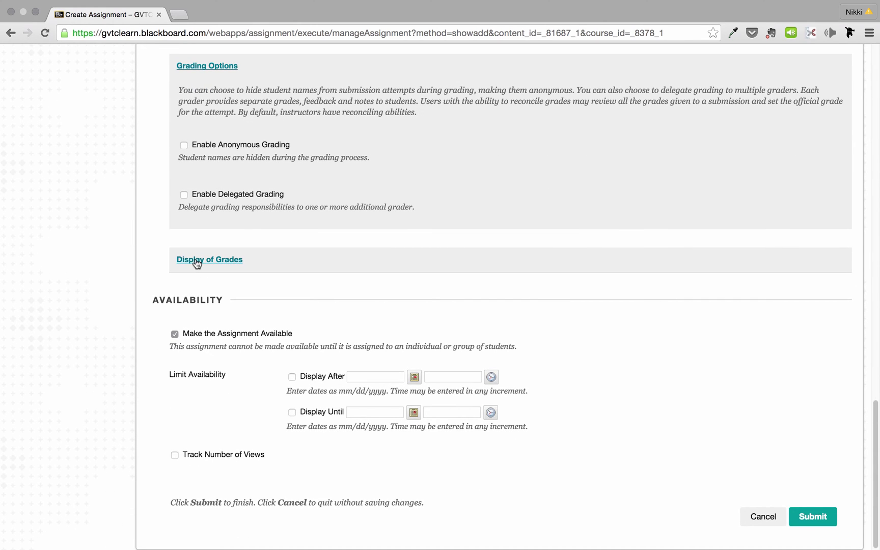
Expand Display of Grades and set the primary display to Percentage and the secondary display to Letter.
{"action": "left_click", "coordinate": [196, 260]}
{"action": "scroll", "coordinate": [196, 262], "scroll_direction": "down", "scroll_amount": 2}
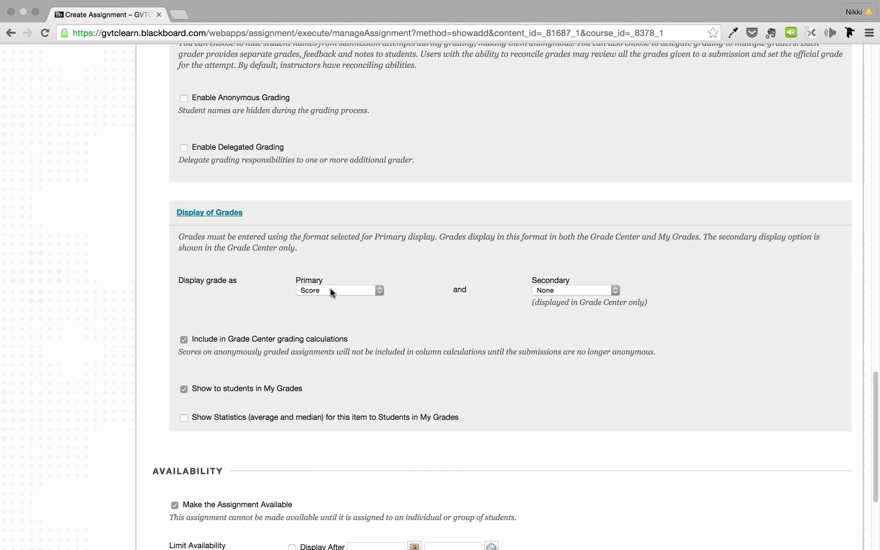
{"action": "left_click", "coordinate": [330, 290]}
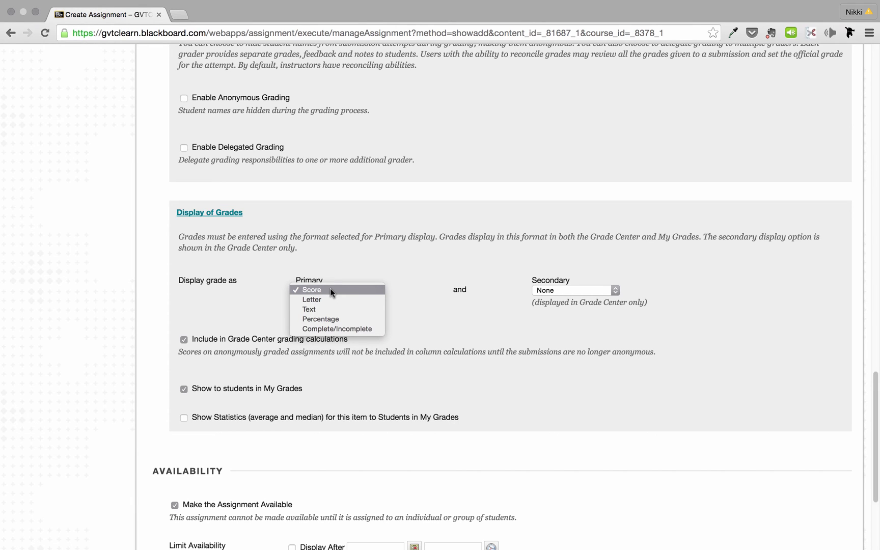
{"action": "left_click", "coordinate": [322, 319]}
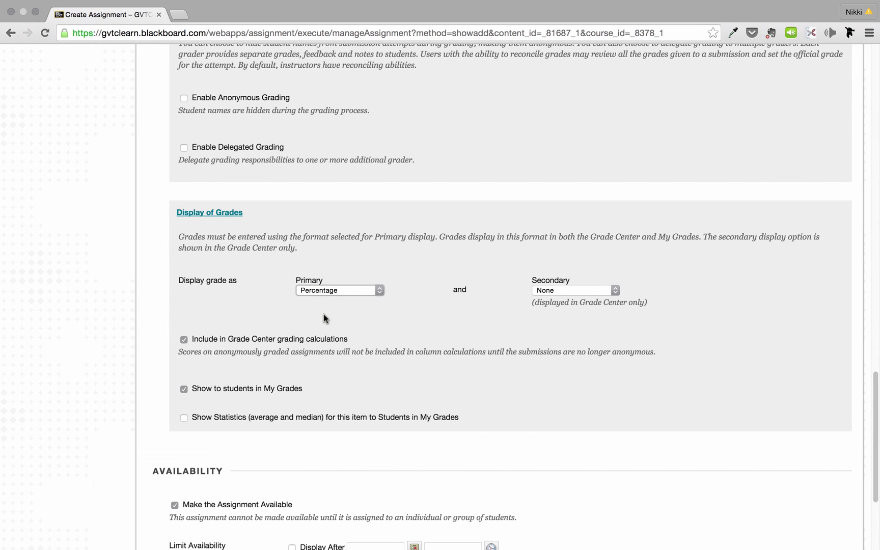
{"action": "left_click", "coordinate": [545, 291]}
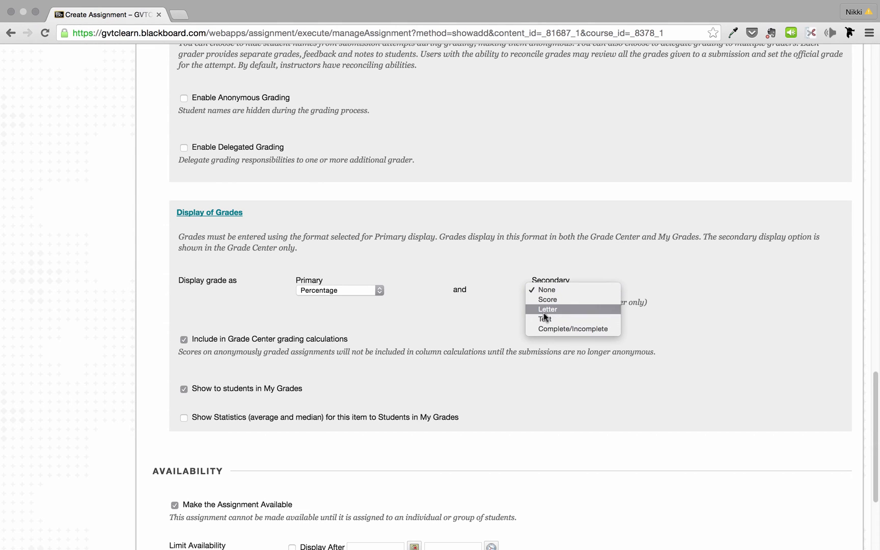
{"action": "left_click", "coordinate": [543, 312]}
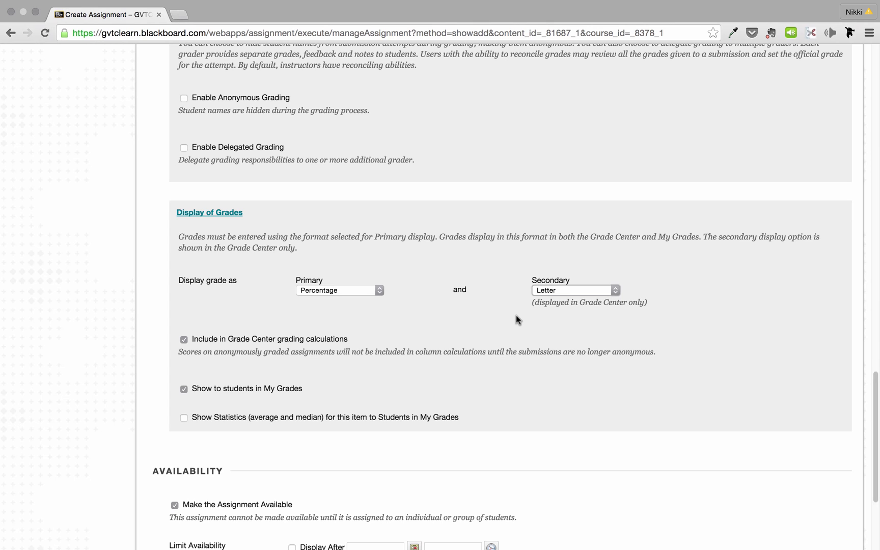
Turn on the Display After and Display Until availability limits and submit the assignment.
{"action": "scroll", "coordinate": [514, 316], "scroll_direction": "down", "scroll_amount": 2}
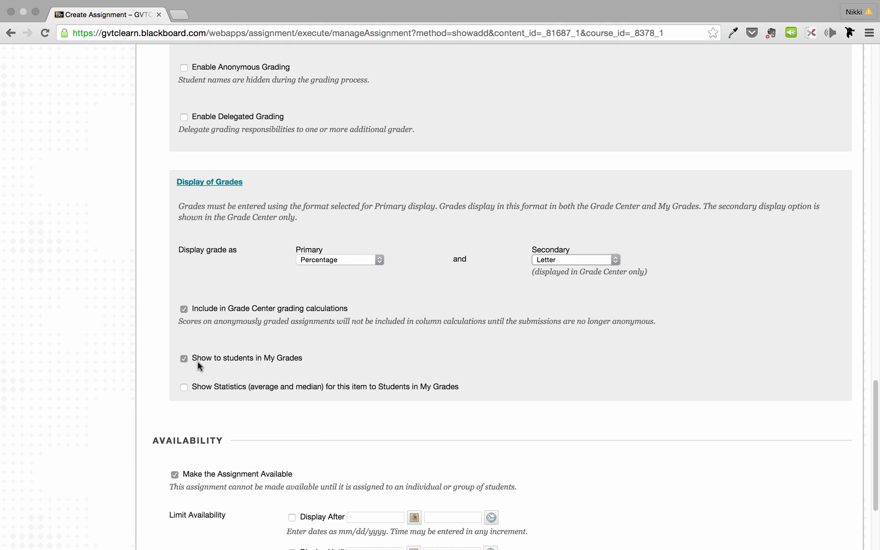
{"action": "scroll", "coordinate": [198, 363], "scroll_direction": "down", "scroll_amount": 5}
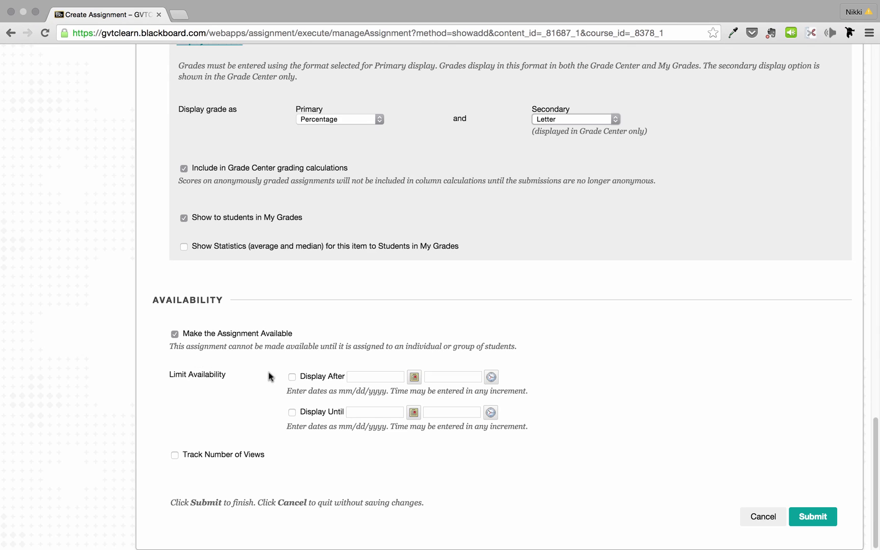
{"action": "left_click", "coordinate": [291, 377]}
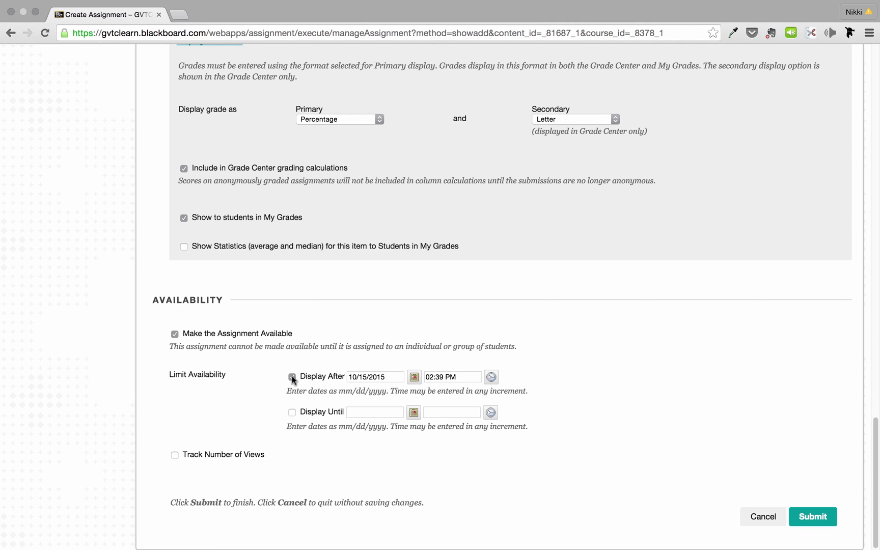
{"action": "left_click", "coordinate": [291, 413]}
{"action": "left_click", "coordinate": [816, 516]}
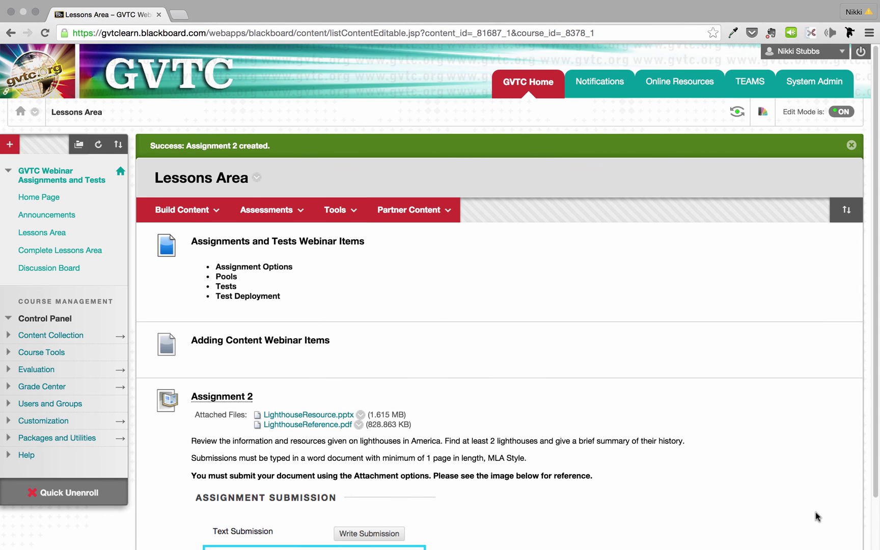
Check the new Assignment 2 item, enter Student Preview and open Assignment 2 from the Lessons Area.
{"action": "scroll", "coordinate": [648, 472], "scroll_direction": "down", "scroll_amount": 2}
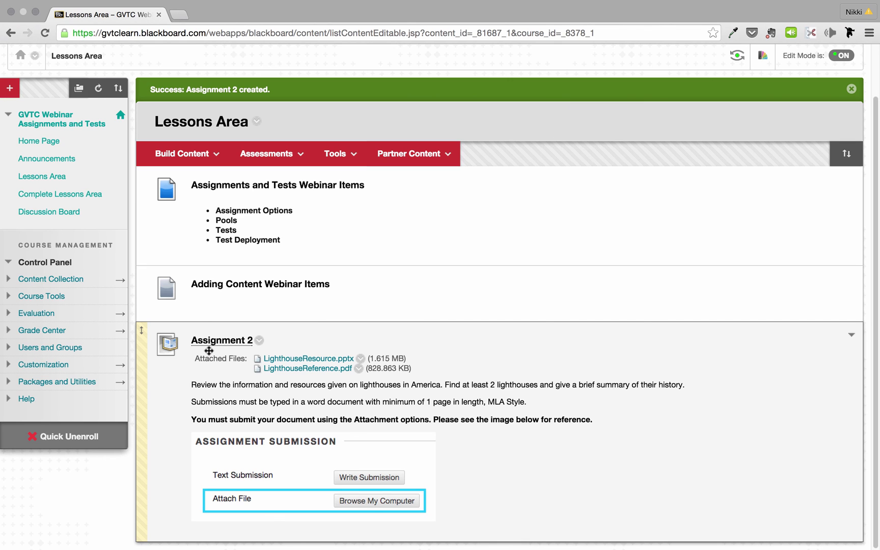
{"action": "scroll", "coordinate": [209, 350], "scroll_direction": "up", "scroll_amount": 2}
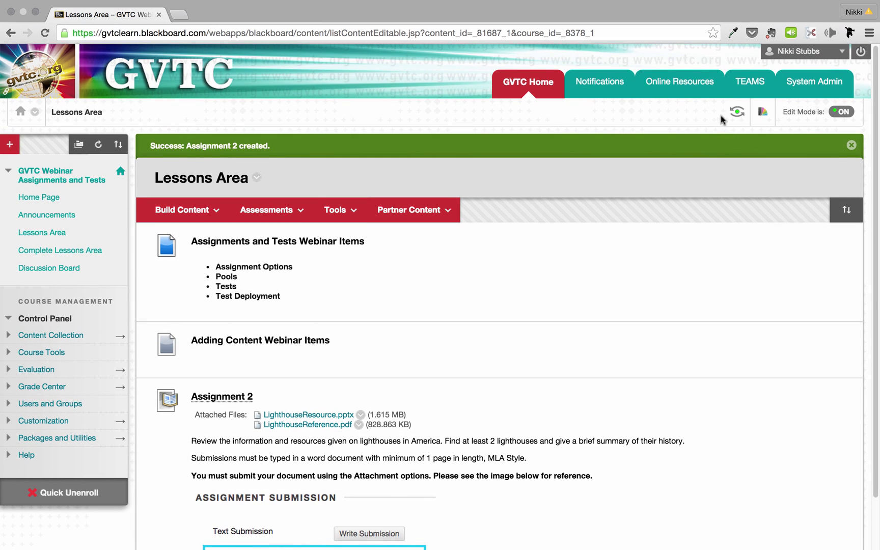
{"action": "left_click", "coordinate": [737, 111]}
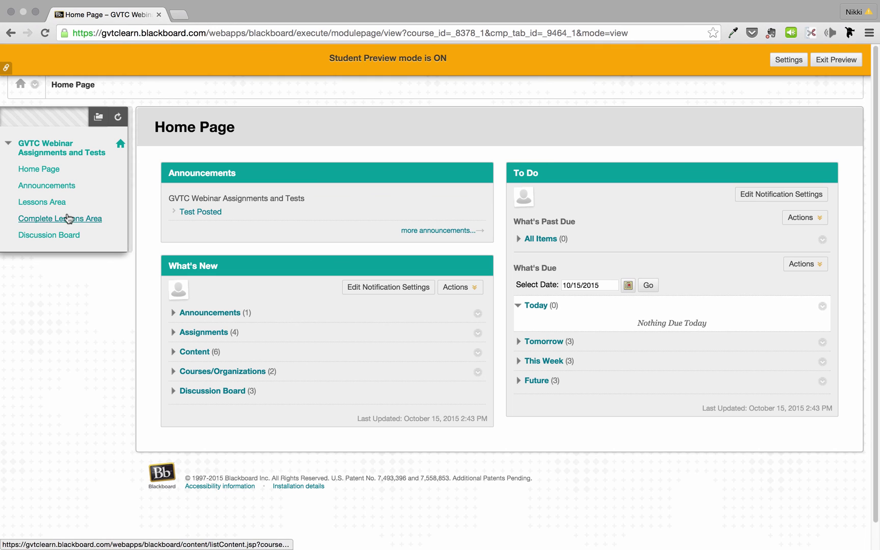
{"action": "left_click", "coordinate": [26, 203]}
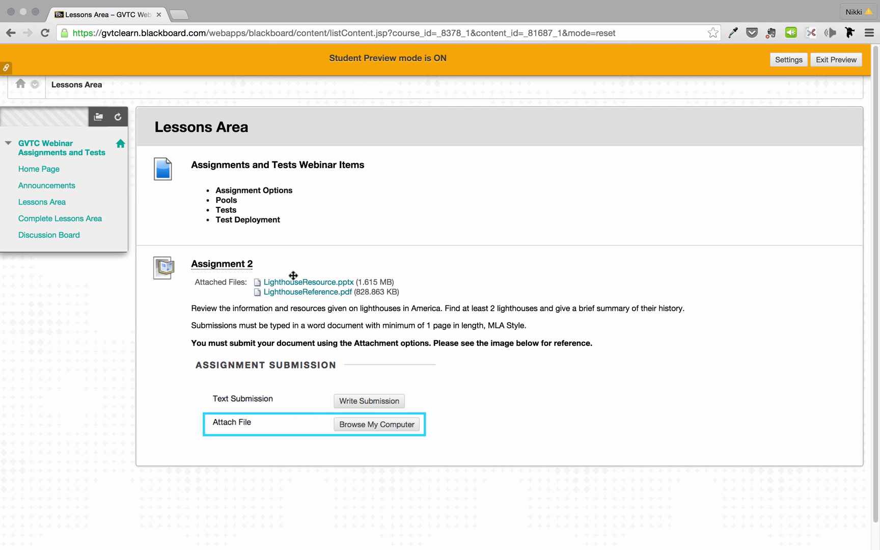
{"action": "left_click", "coordinate": [208, 265]}
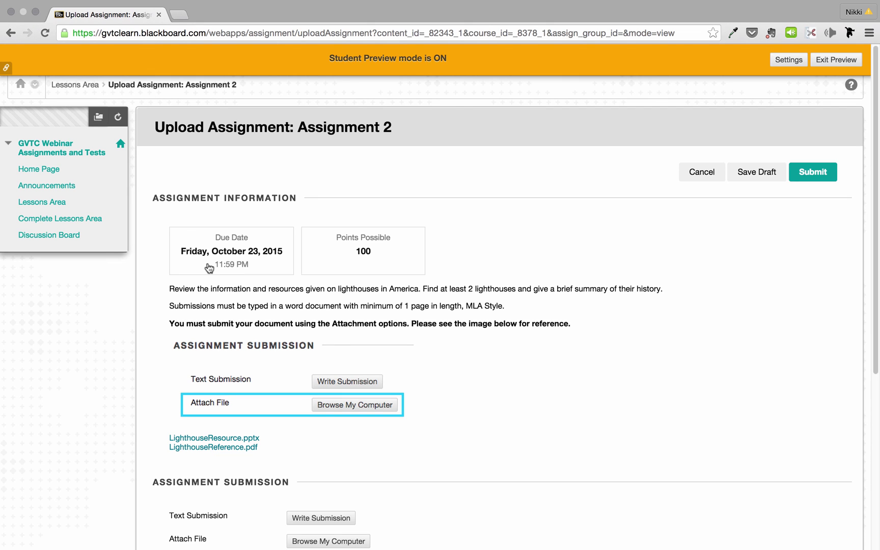
Examine the student's Assignment 2 upload page, including due date, points, instructions, submission and comment options, and exit Student Preview.
{"action": "scroll", "coordinate": [209, 269], "scroll_direction": "down", "scroll_amount": 1}
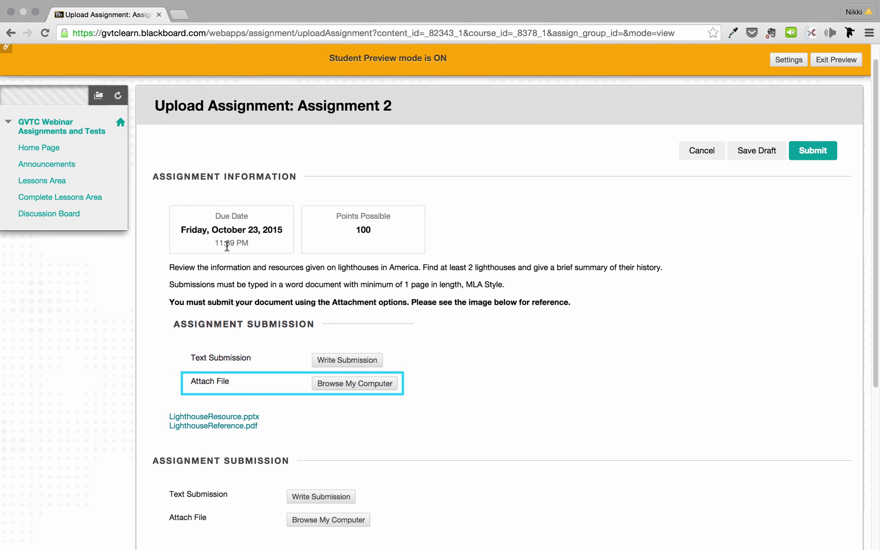
{"action": "scroll", "coordinate": [227, 246], "scroll_direction": "down", "scroll_amount": 2}
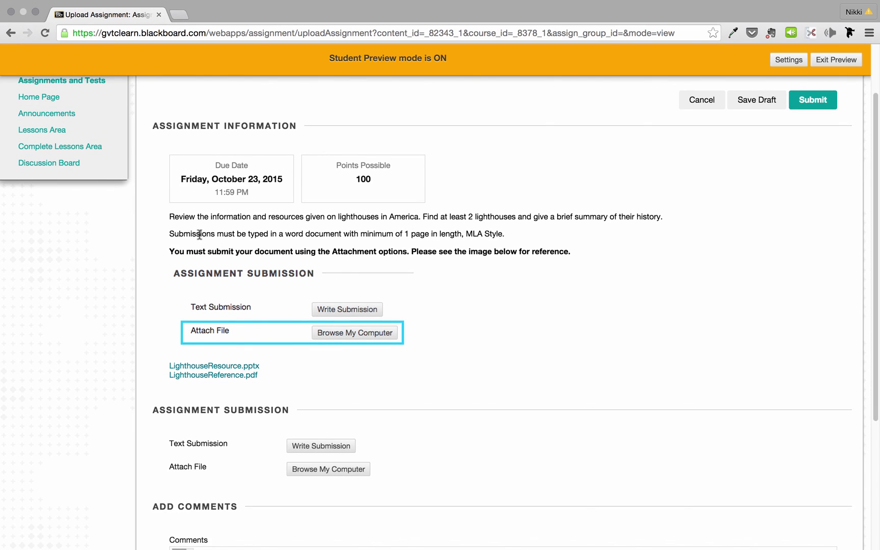
{"action": "scroll", "coordinate": [170, 233], "scroll_direction": "down", "scroll_amount": 1}
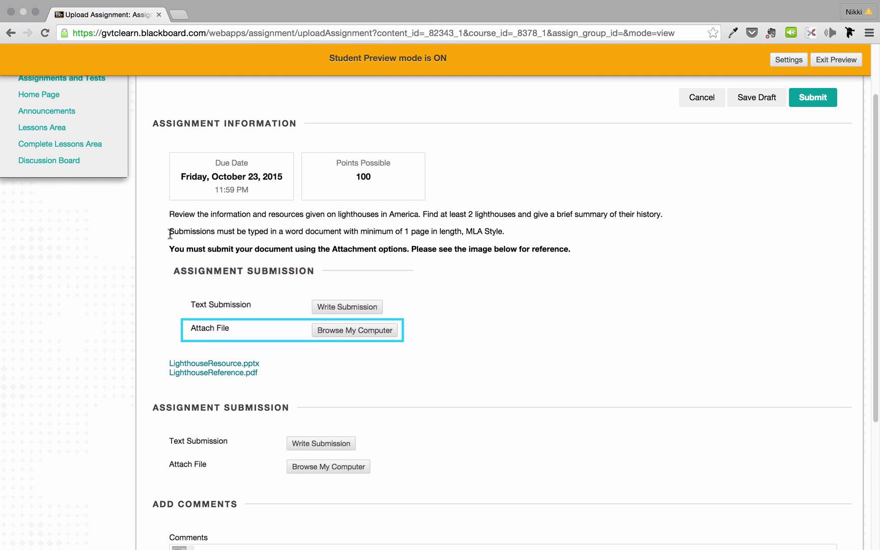
{"action": "scroll", "coordinate": [170, 234], "scroll_direction": "down", "scroll_amount": 3}
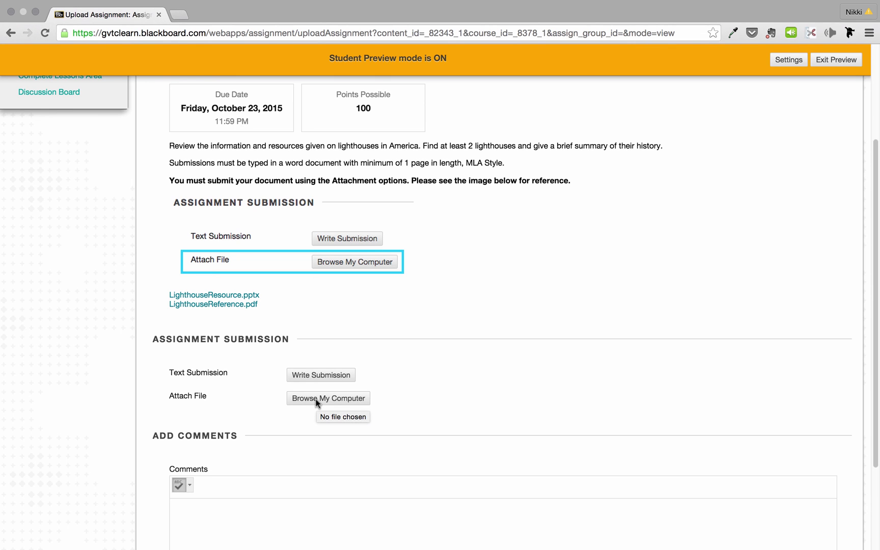
{"action": "scroll", "coordinate": [316, 402], "scroll_direction": "down", "scroll_amount": 5}
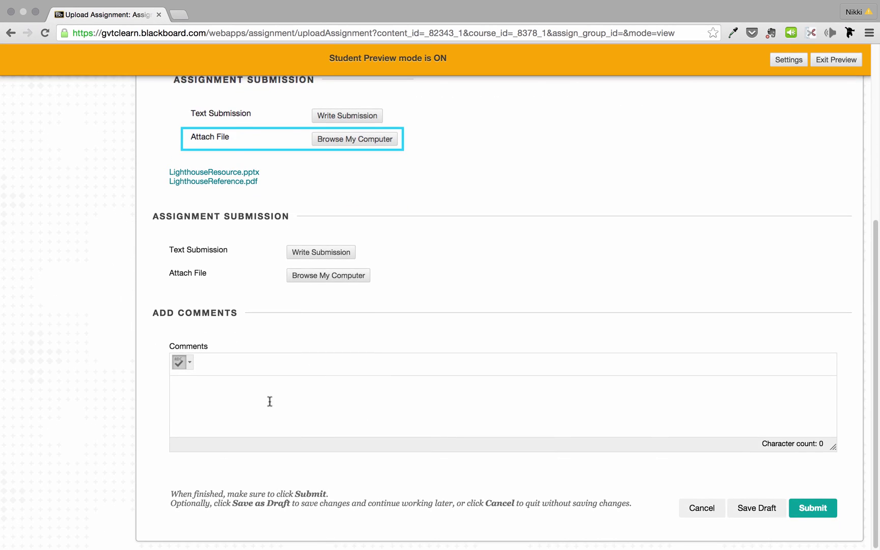
{"action": "scroll", "coordinate": [300, 405], "scroll_direction": "up", "scroll_amount": 10}
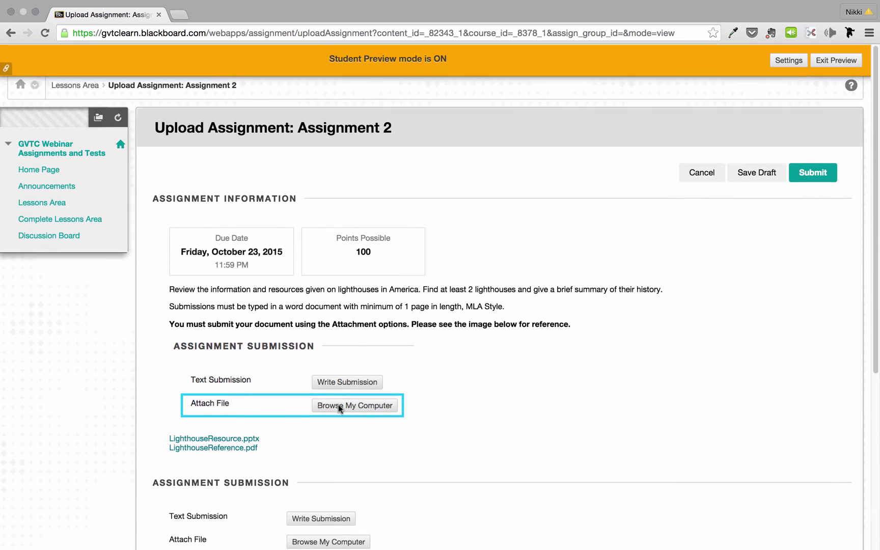
{"action": "left_click", "coordinate": [839, 60]}
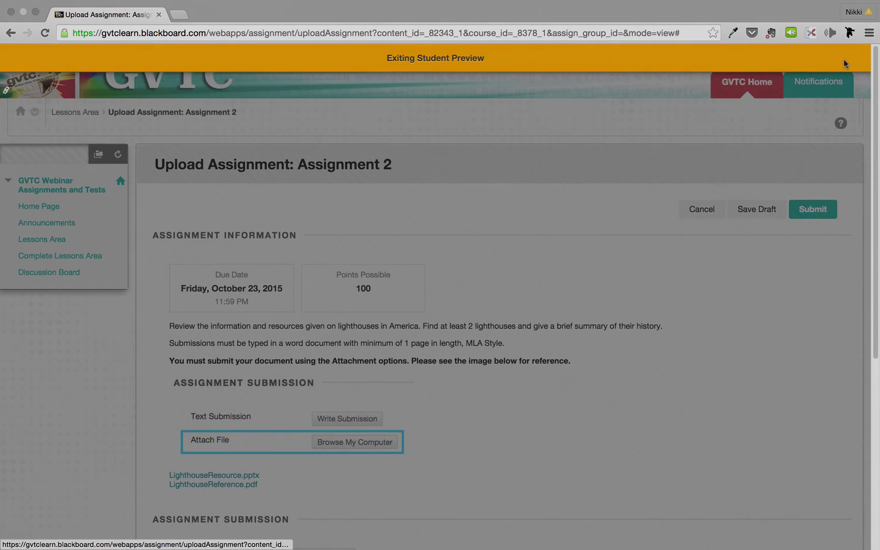